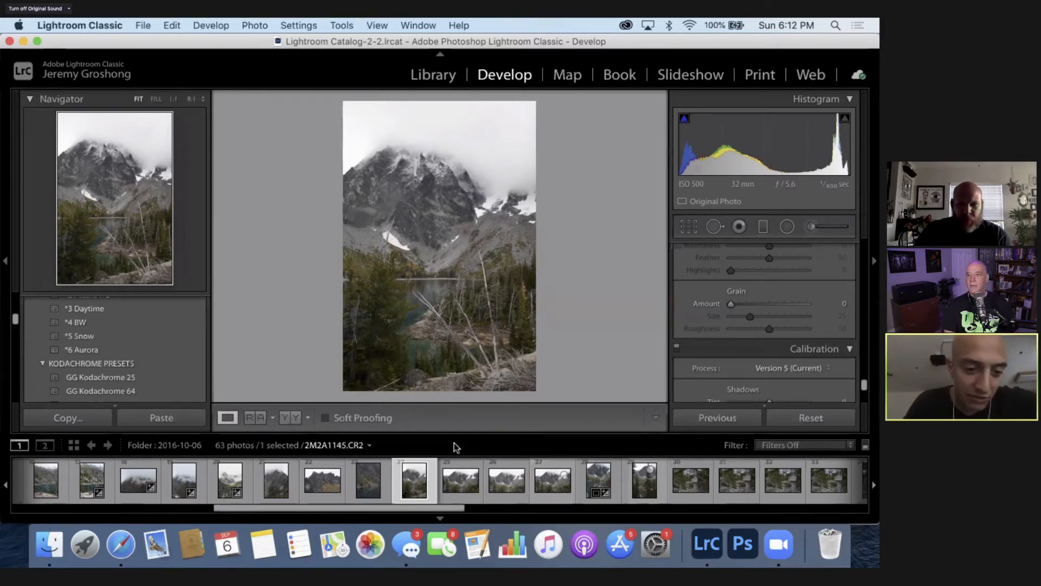
# - Compare the landscape and portrait shots of the snowy mountain lake in the 2016-10-06 folder
pyautogui.click(552, 480)
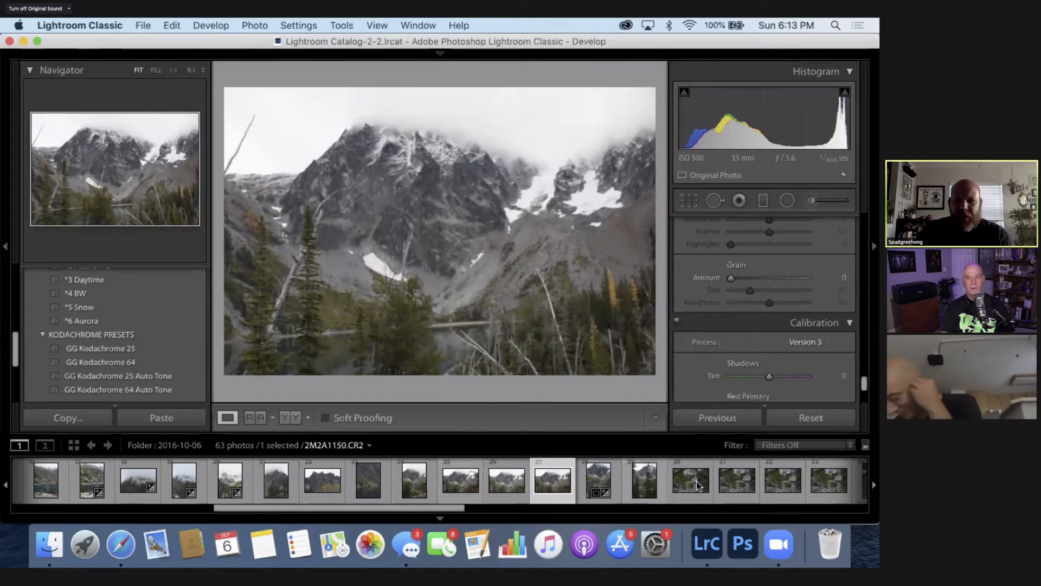
pyautogui.scroll(-3, 697, 484)
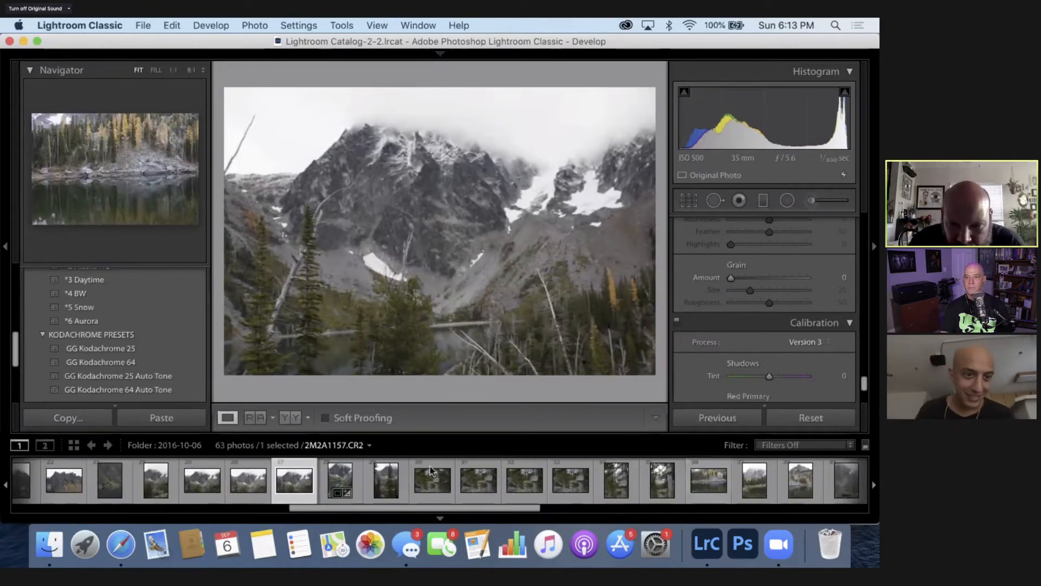
pyautogui.click(343, 482)
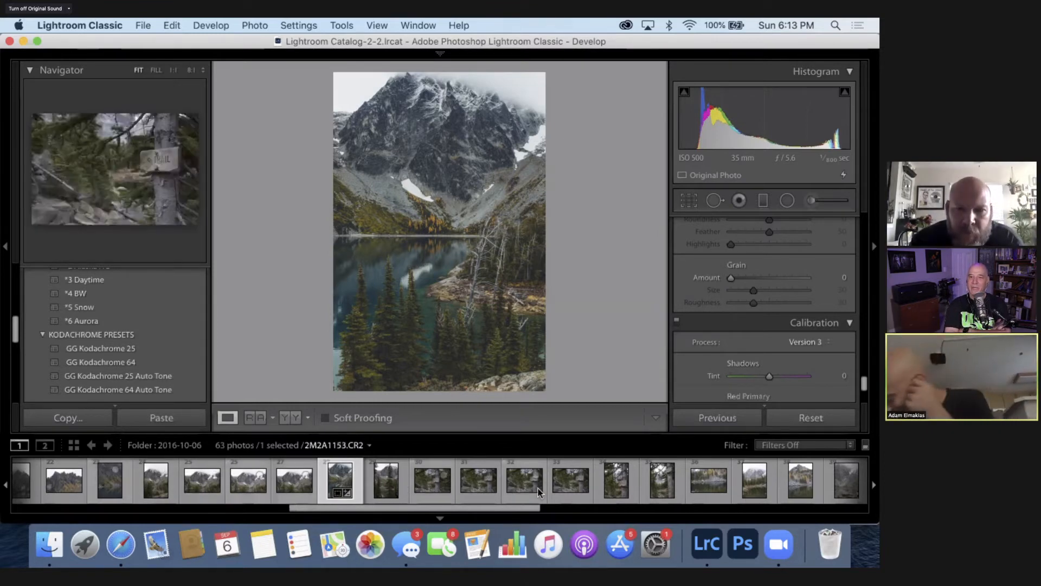
pyautogui.click(156, 488)
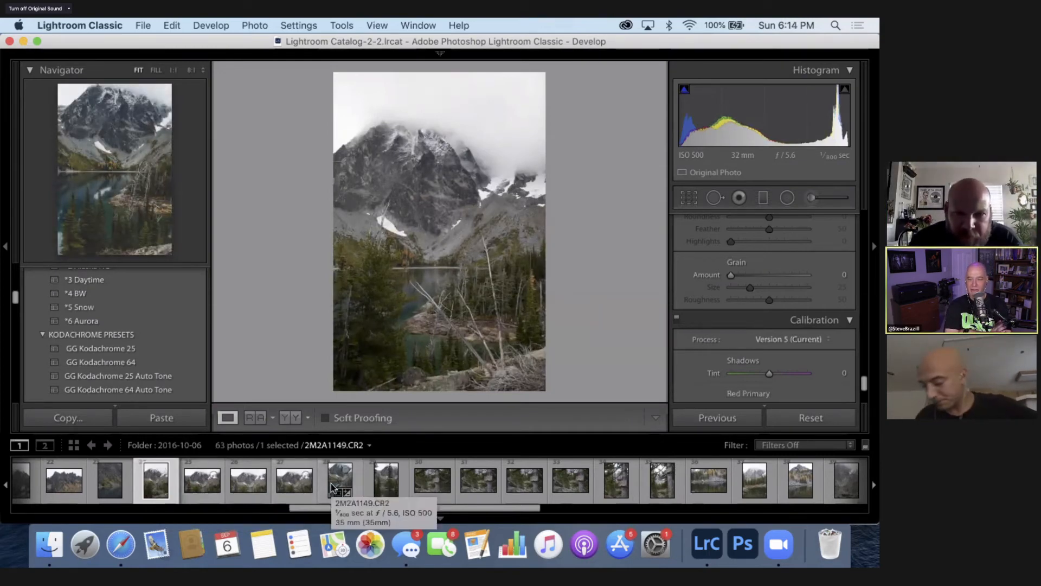
pyautogui.click(201, 483)
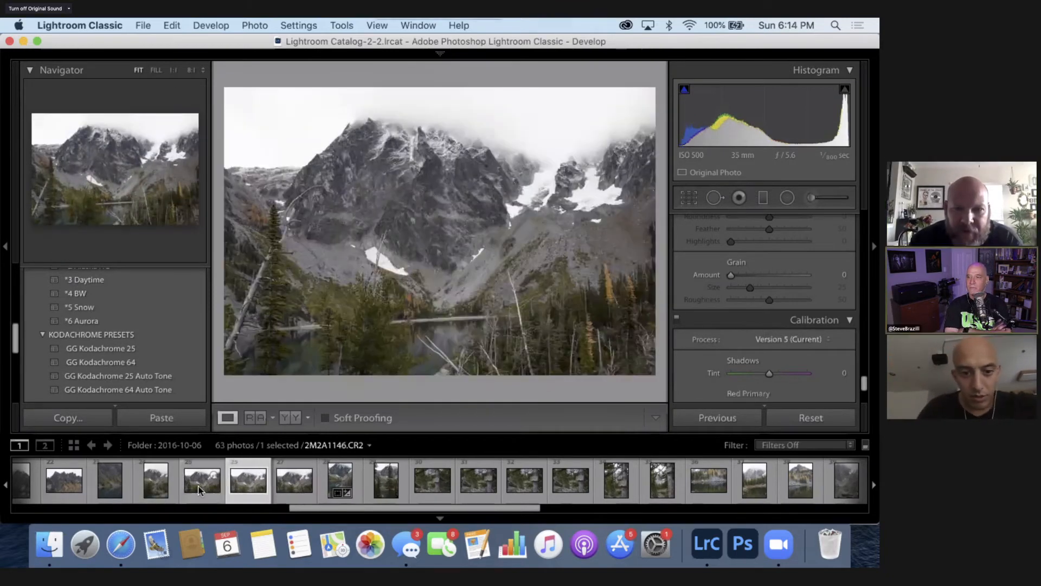
pyautogui.press('Right')
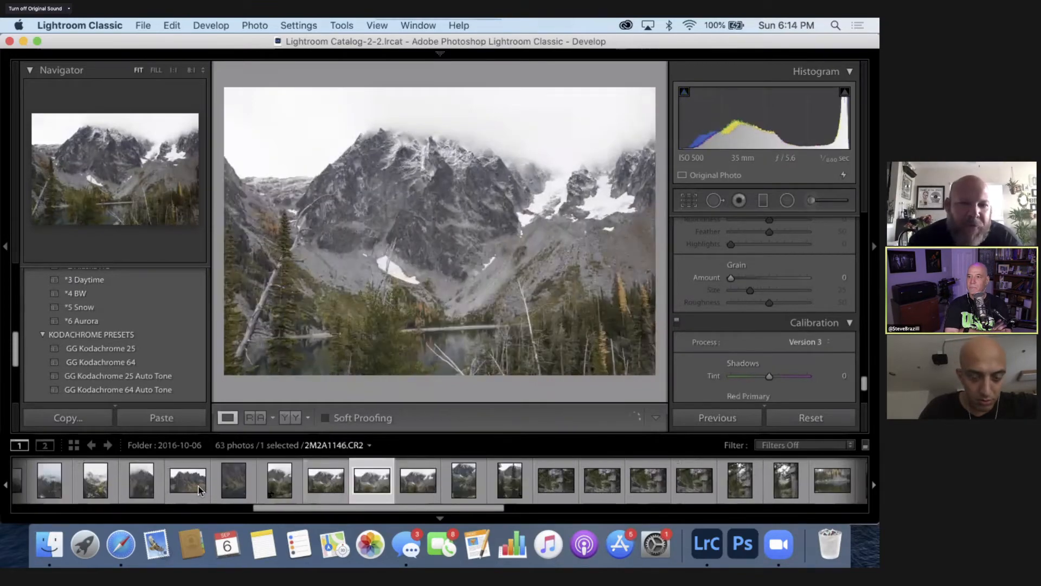
pyautogui.click(198, 483)
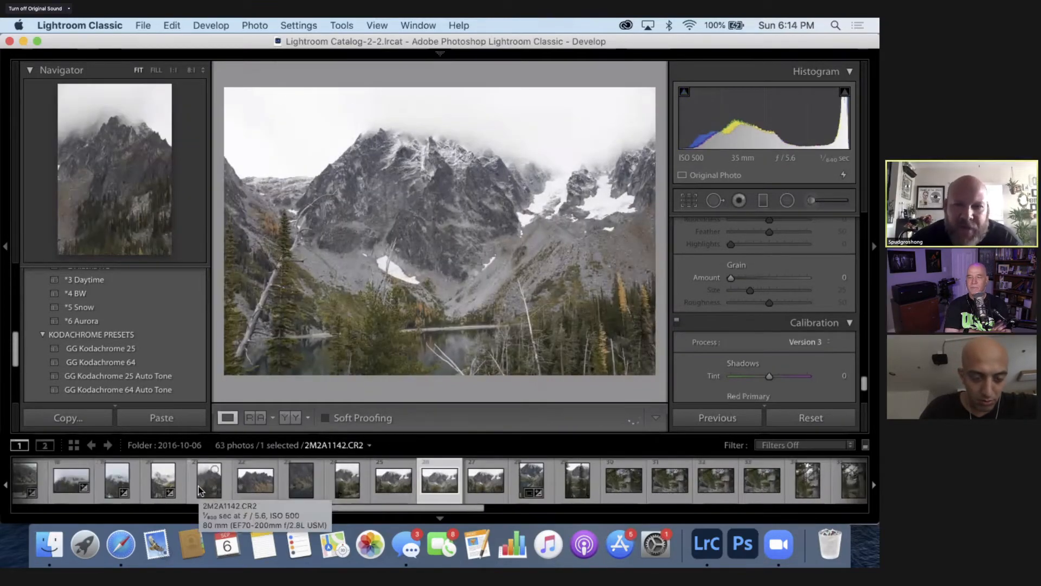
pyautogui.press('Right')
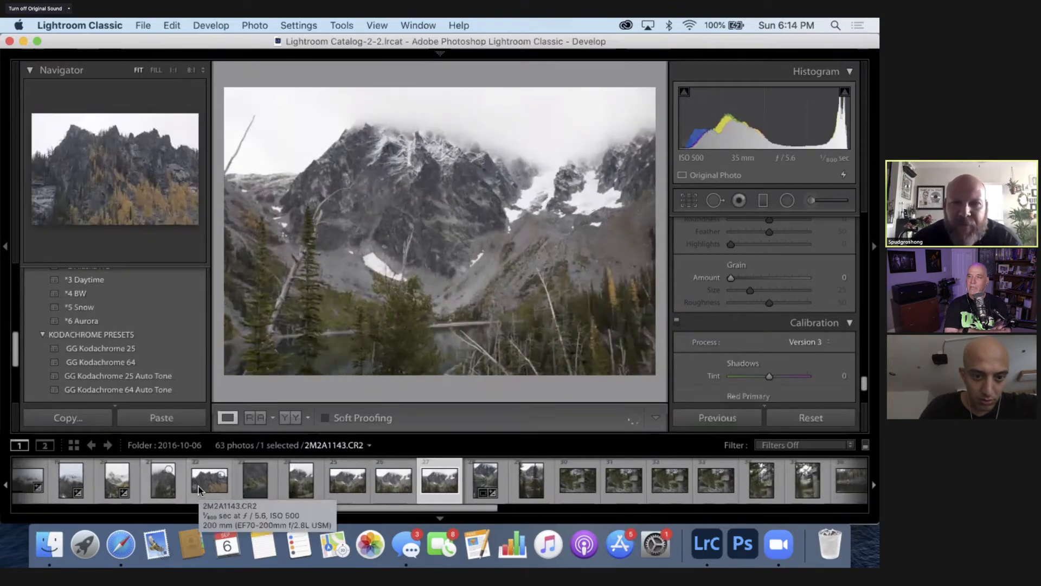
pyautogui.click(299, 480)
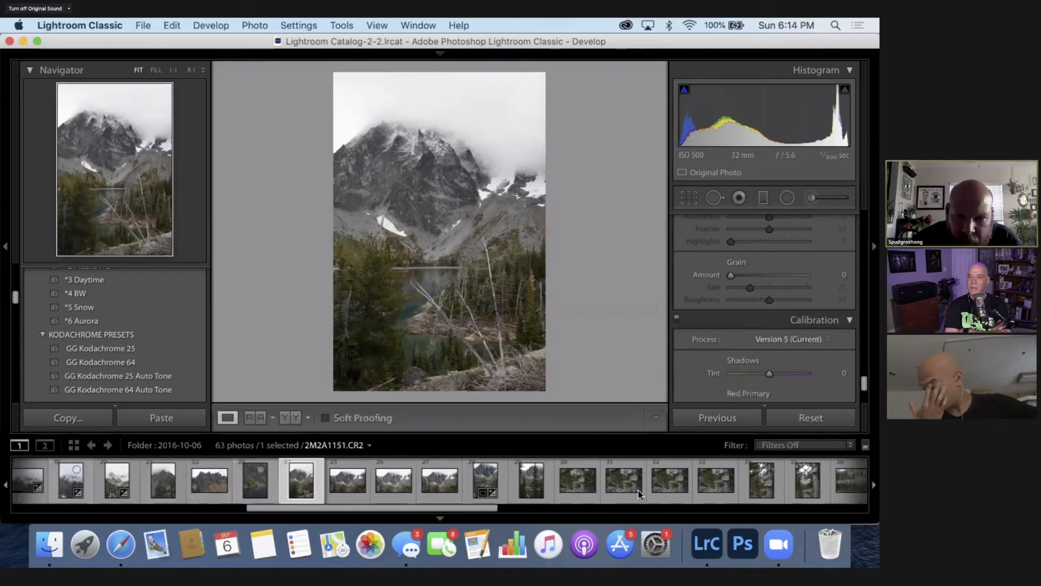
# - Look through the series of portrait photos showing the hiker on the lake's rocks, comparing the edited frame with its neighbours
pyautogui.hscroll(10, 639, 493)
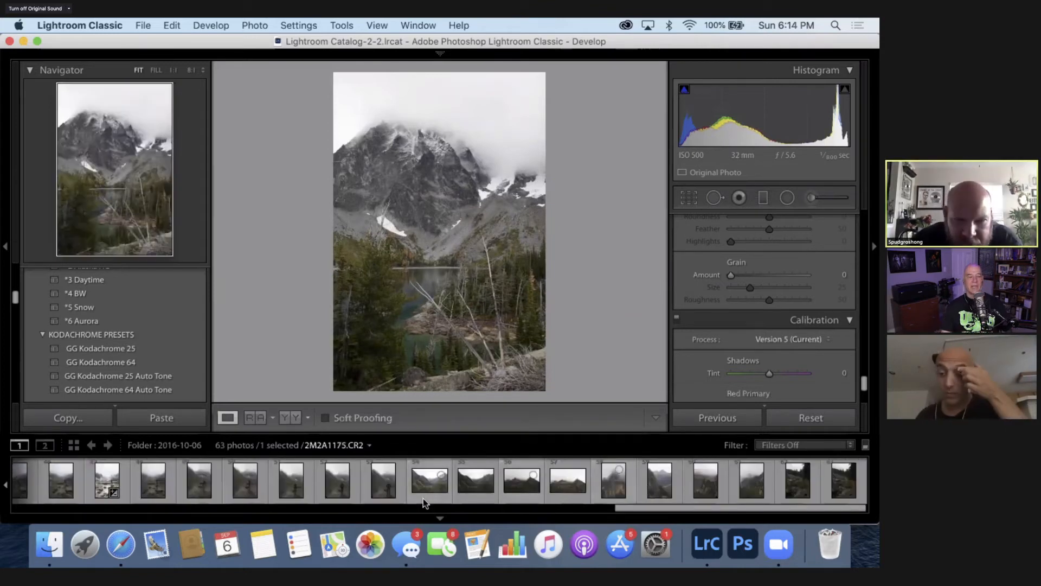
pyautogui.click(107, 481)
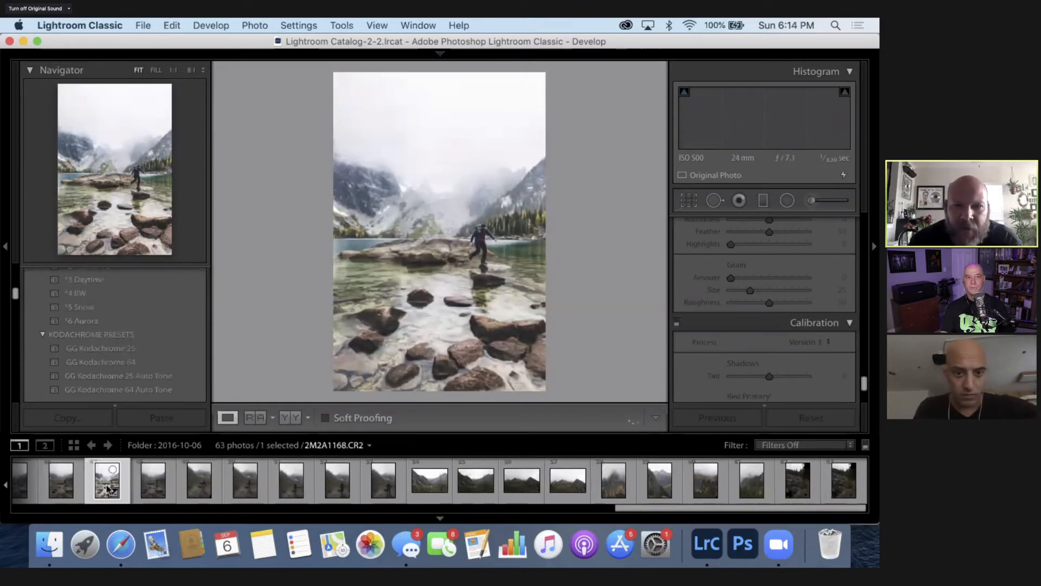
pyautogui.press('Right')
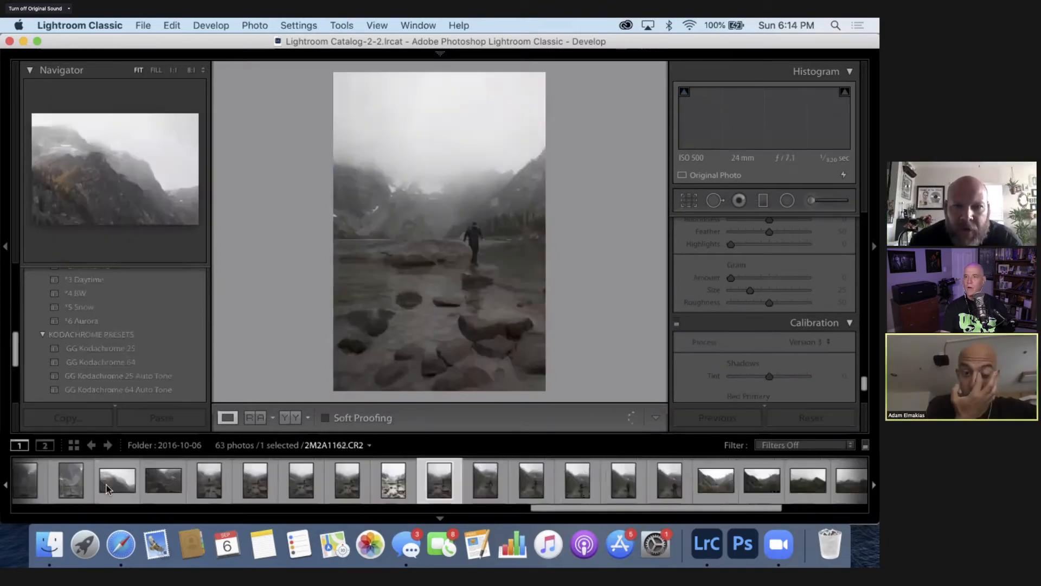
pyautogui.press('Right')
pyautogui.press('Left')
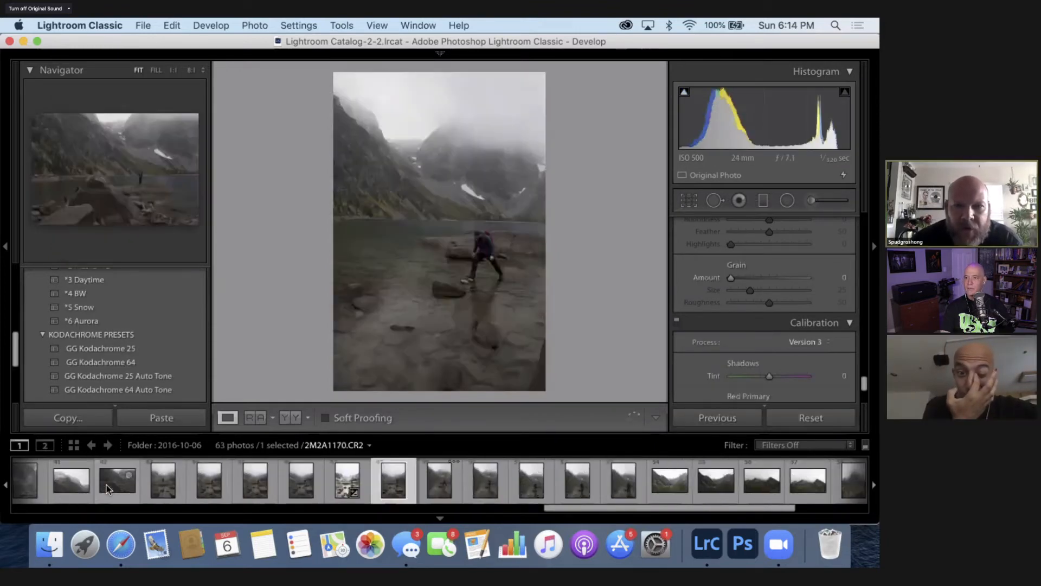
pyautogui.press('Left')
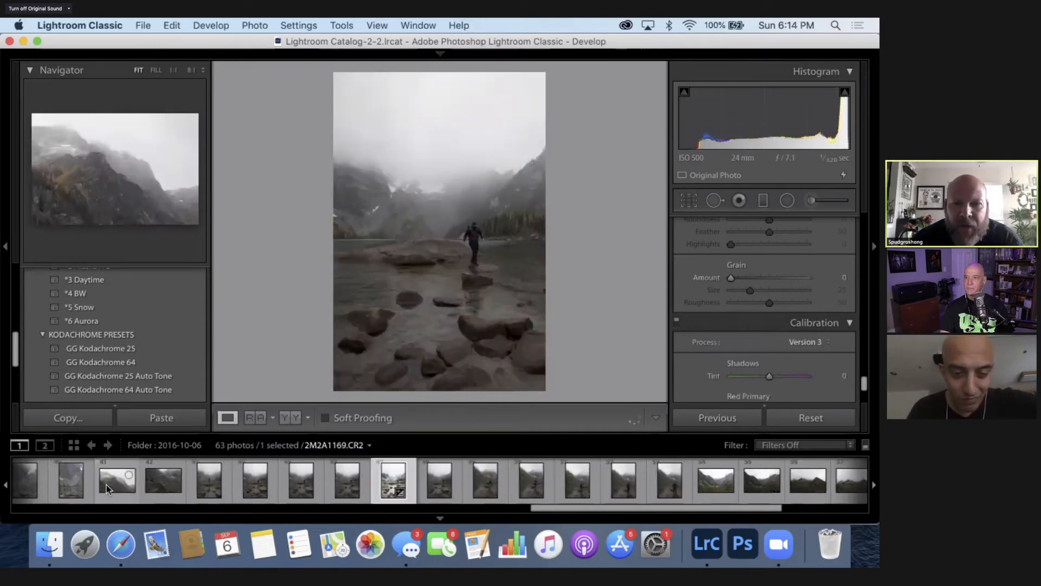
pyautogui.press('Left')
pyautogui.press('Left')
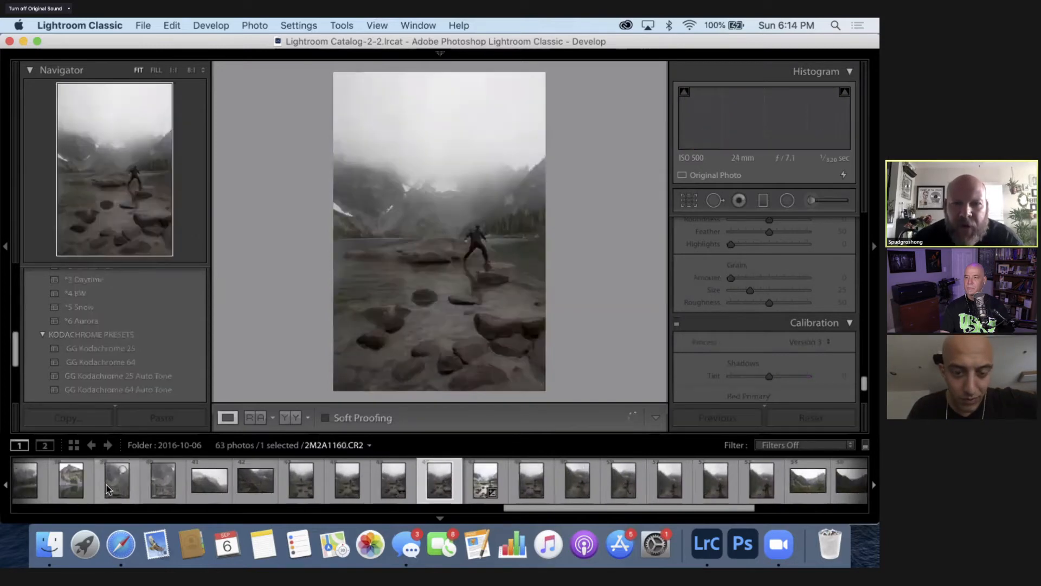
pyautogui.press('Left')
pyautogui.press('Left')
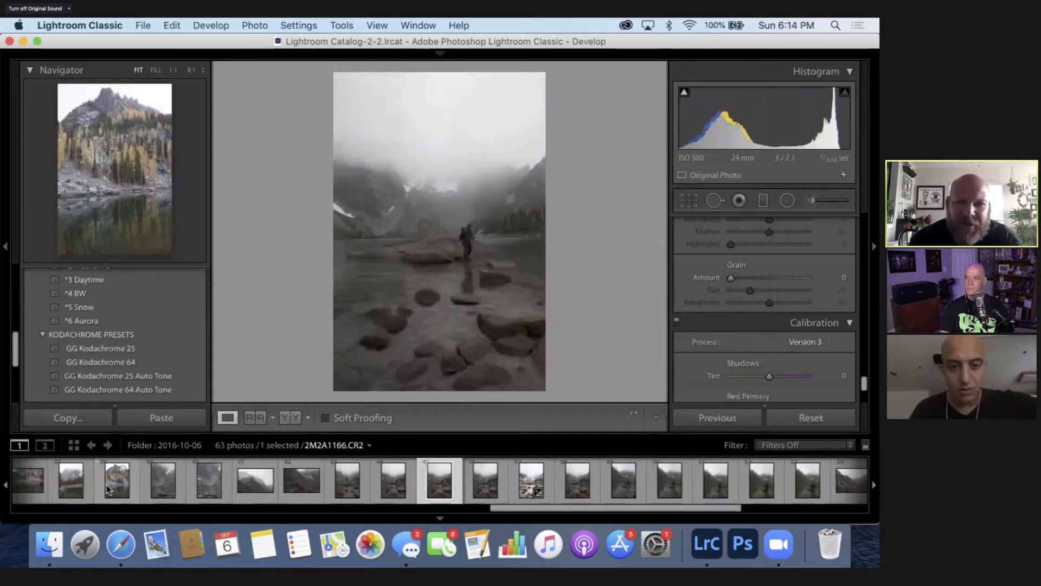
pyautogui.press('Left')
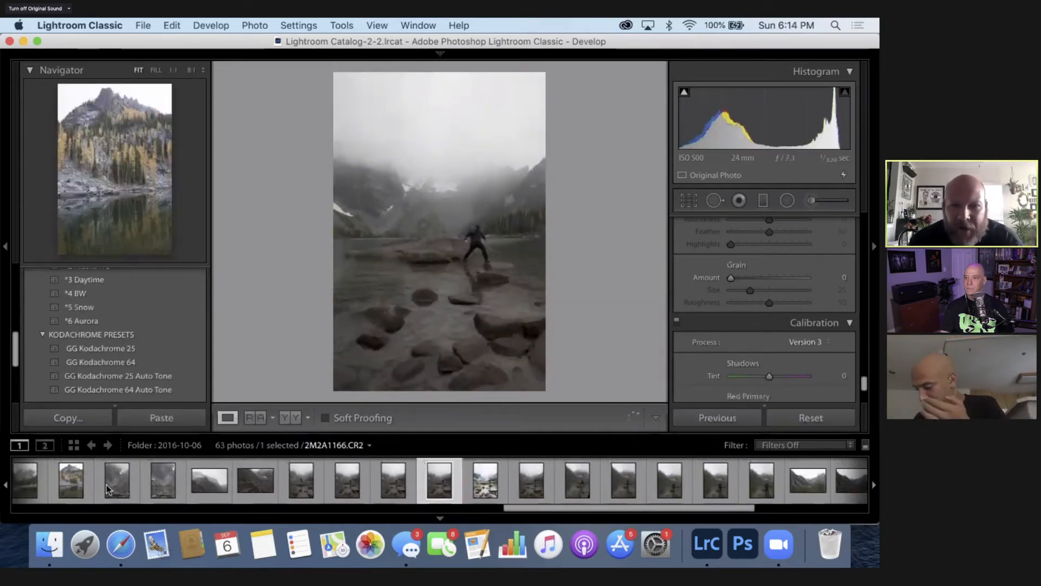
pyautogui.press('Right')
pyautogui.press('Right')
pyautogui.press('Right')
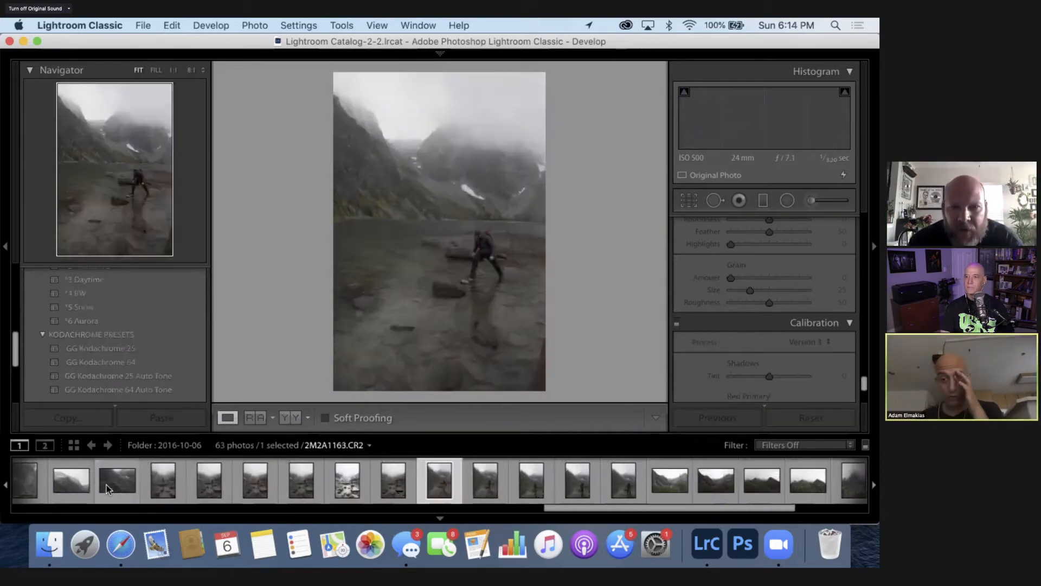
pyautogui.press('Right')
pyautogui.press('Right')
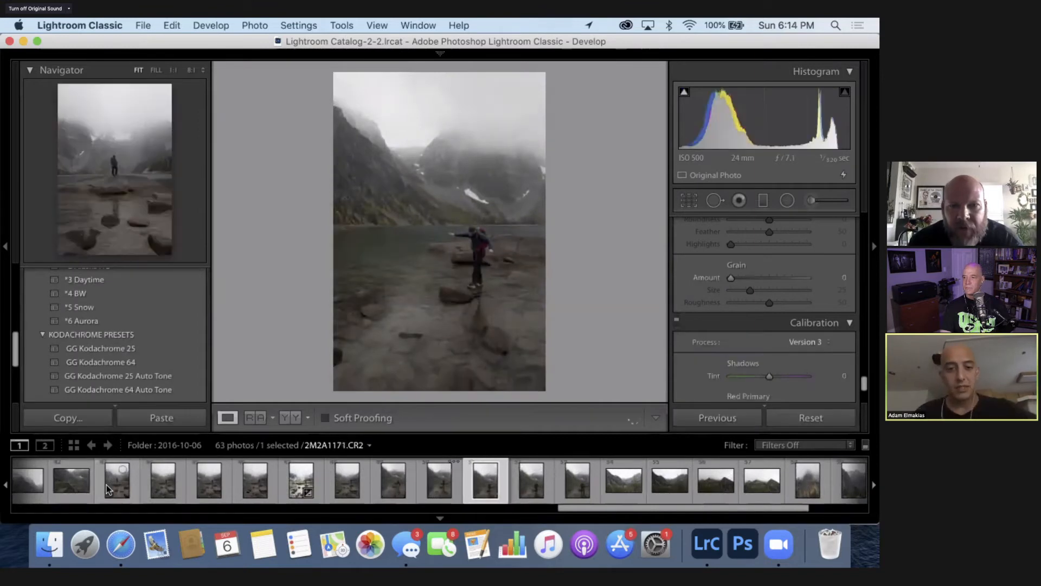
pyautogui.press('Right')
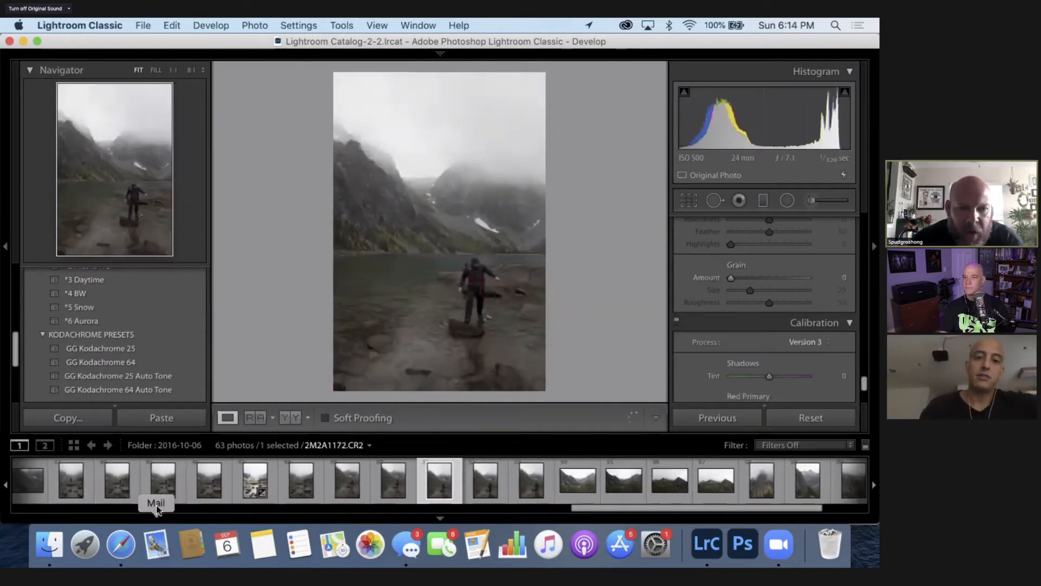
# - Select the portrait mountain photo 2M2A1145.CR2 and inspect its rocky shoreline close up before returning to the full image
pyautogui.hscroll(-10, 168, 505)
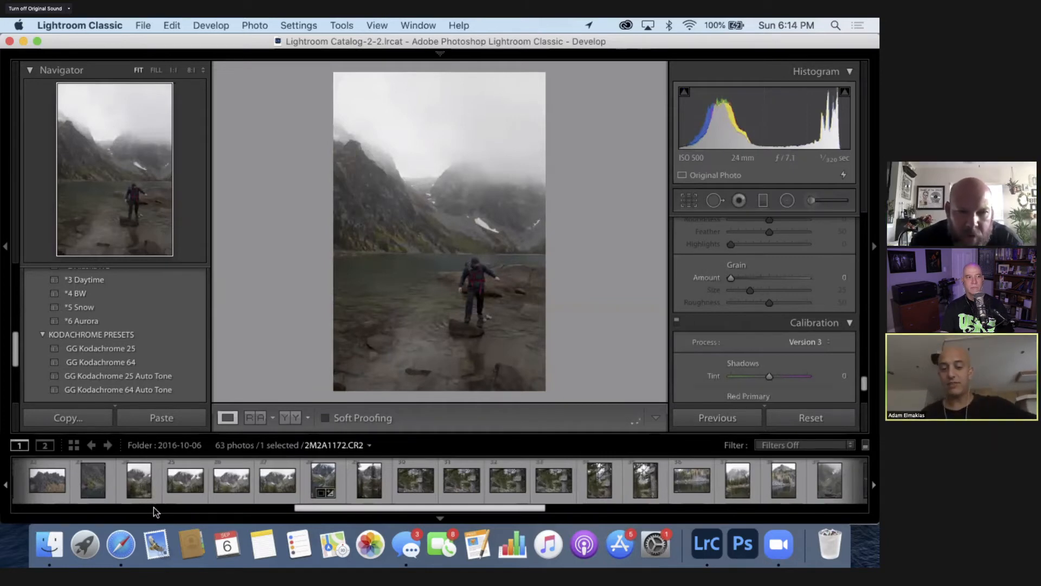
pyautogui.click(138, 488)
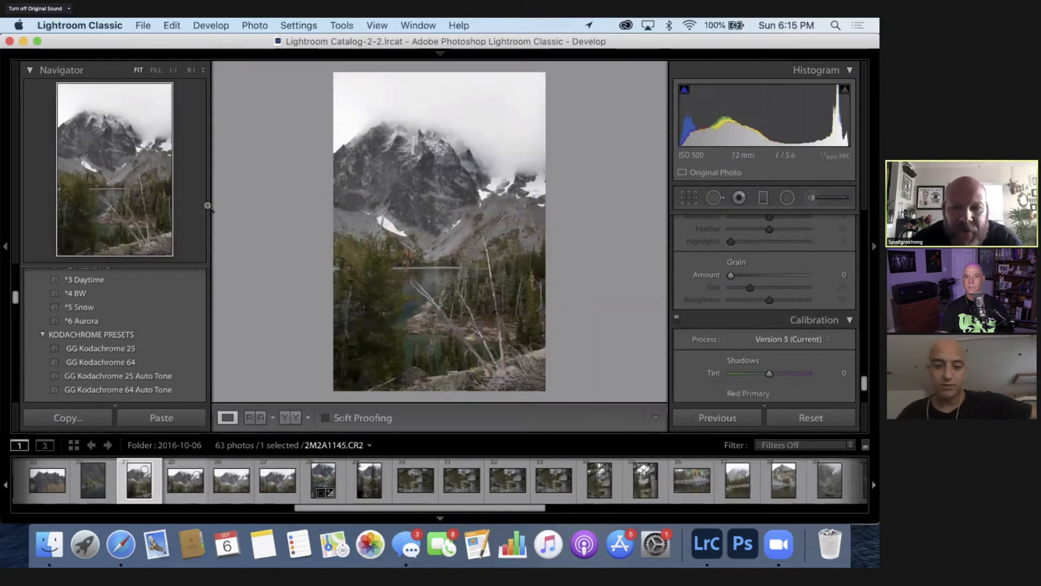
pyautogui.click(426, 336)
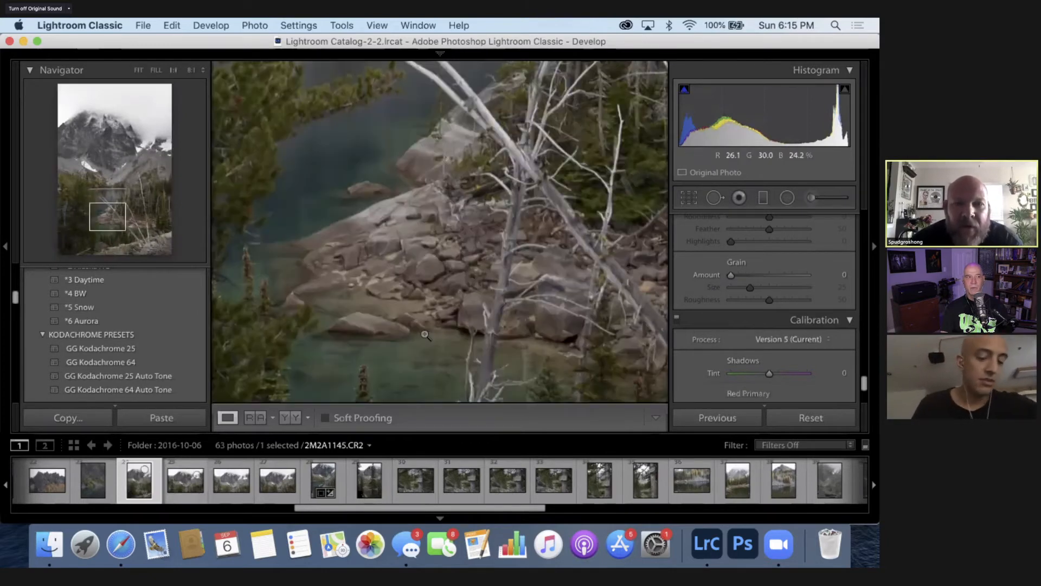
pyautogui.click(426, 335)
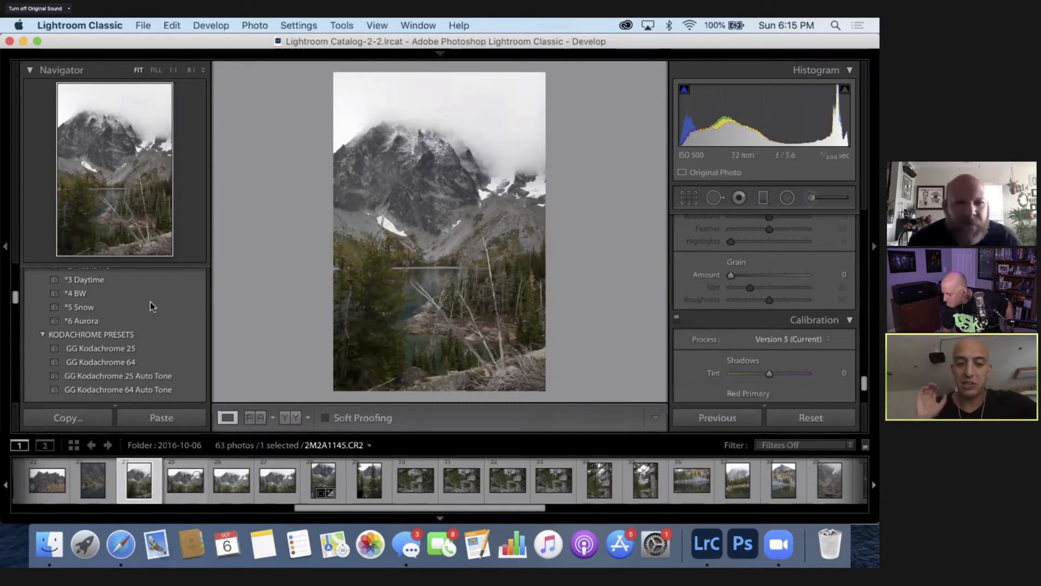
# - Try the *4 BW preset against *2 Alaska HC and leave *2 Alaska HC applied to the mountain photo
pyautogui.scroll(2, 99, 293)
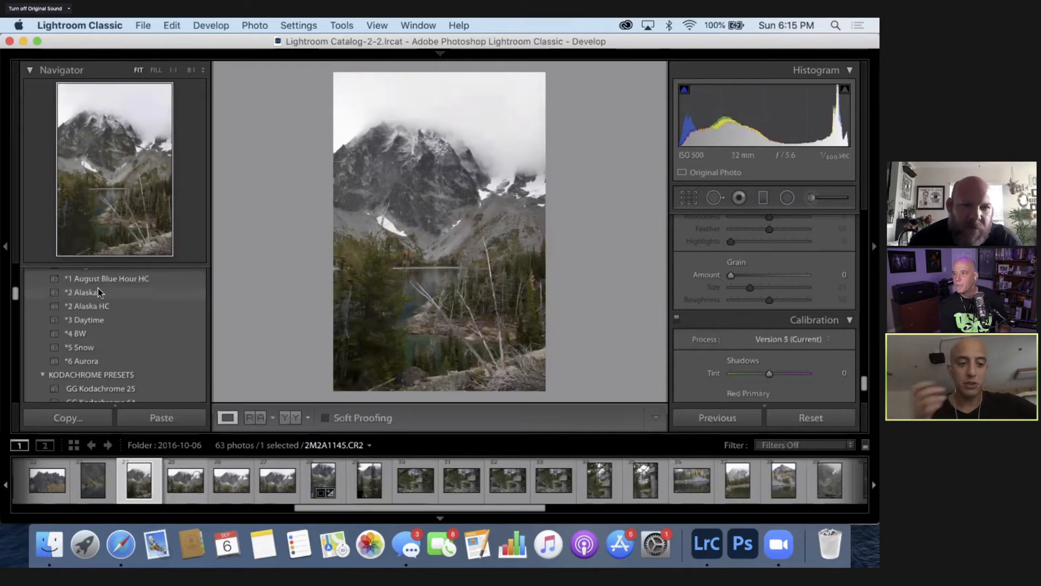
pyautogui.scroll(1, 99, 301)
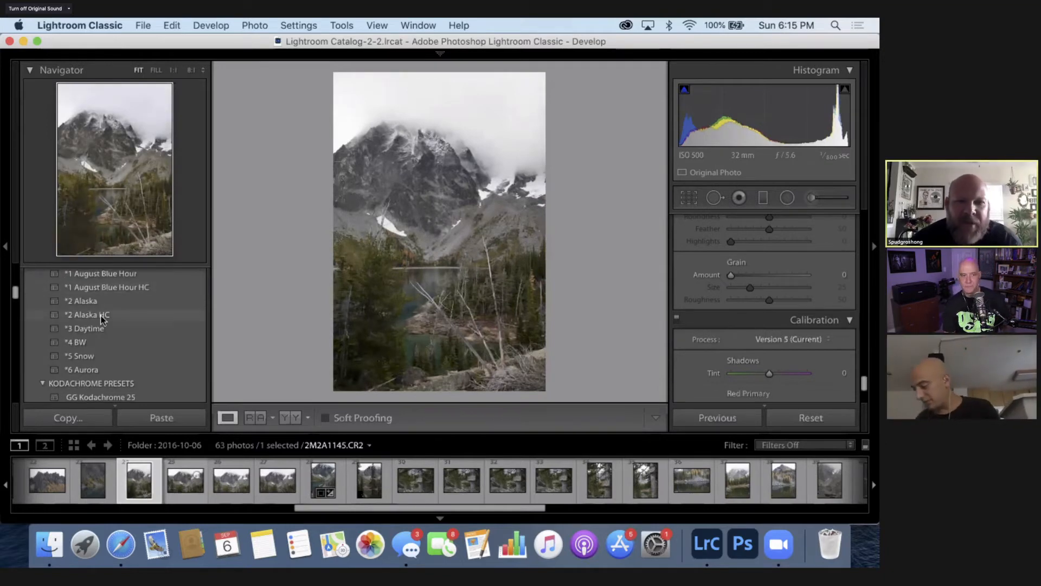
pyautogui.click(103, 318)
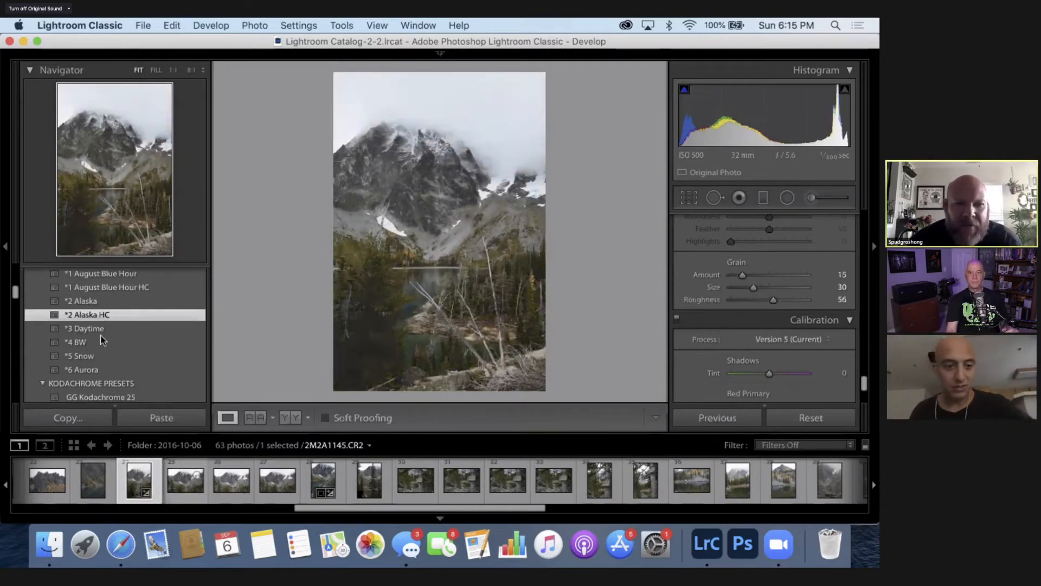
pyautogui.click(102, 341)
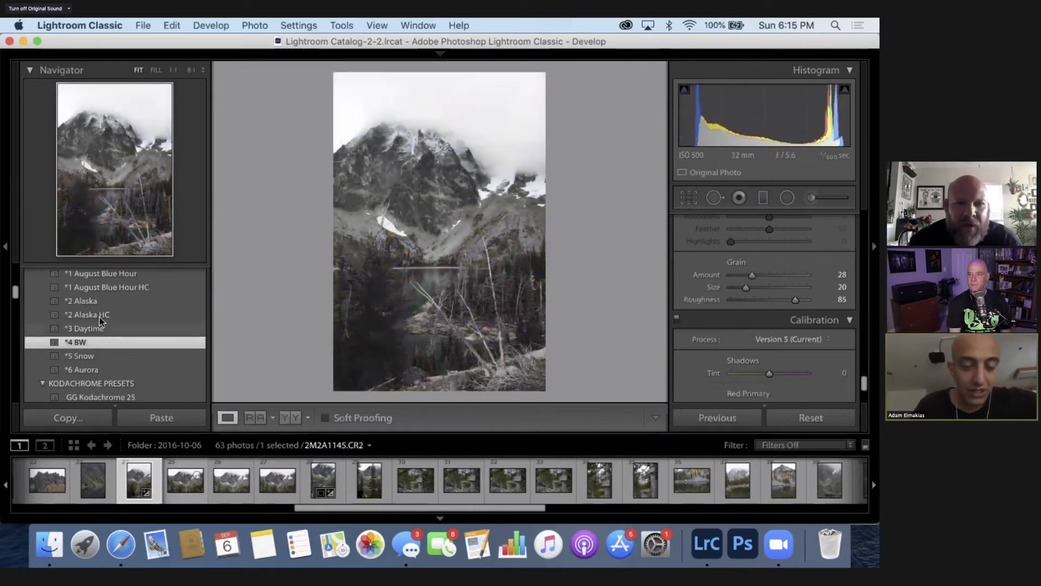
pyautogui.click(100, 318)
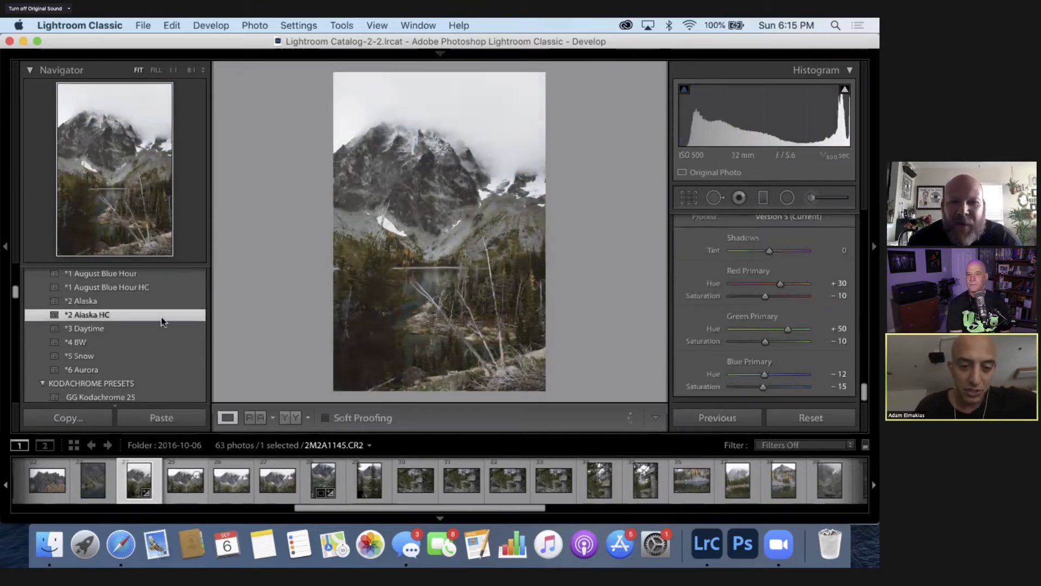
# - Enable profile corrections and chromatic aberration removal in the mountain photo's lens corrections
pyautogui.scroll(-2, 848, 328)
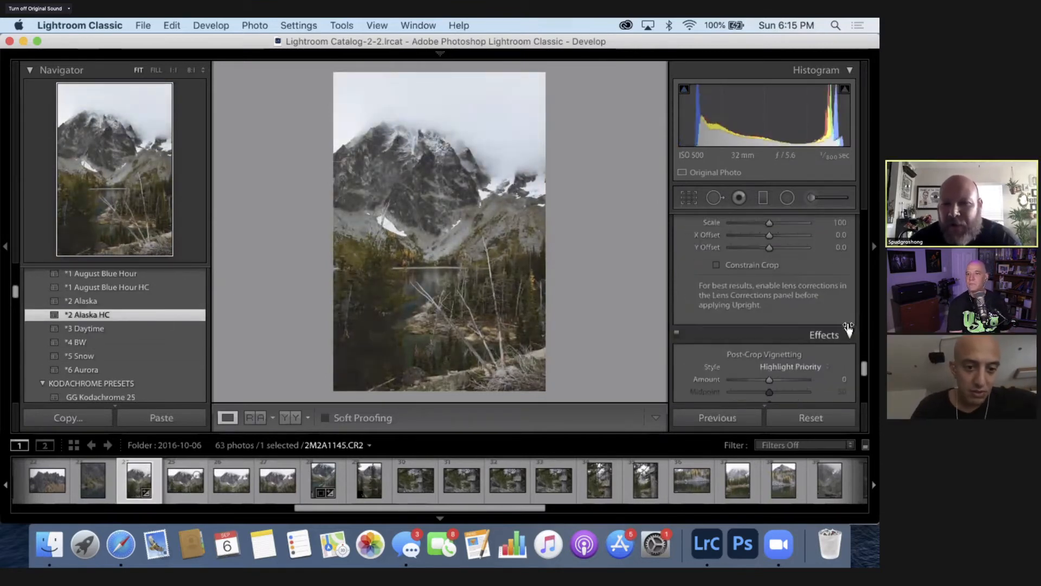
pyautogui.scroll(5, 848, 328)
pyautogui.scroll(3, 848, 326)
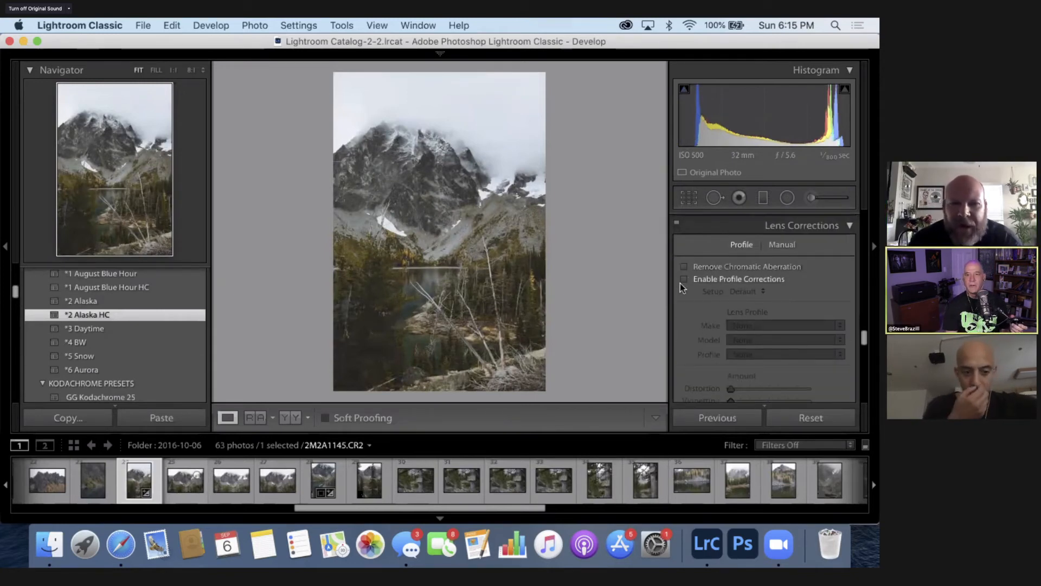
pyautogui.click(684, 277)
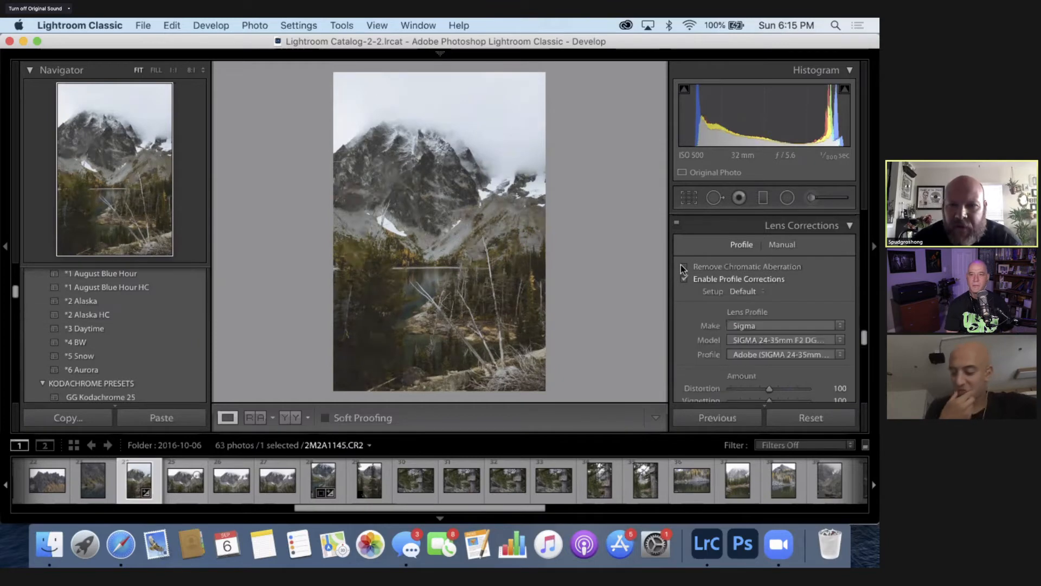
pyautogui.click(684, 267)
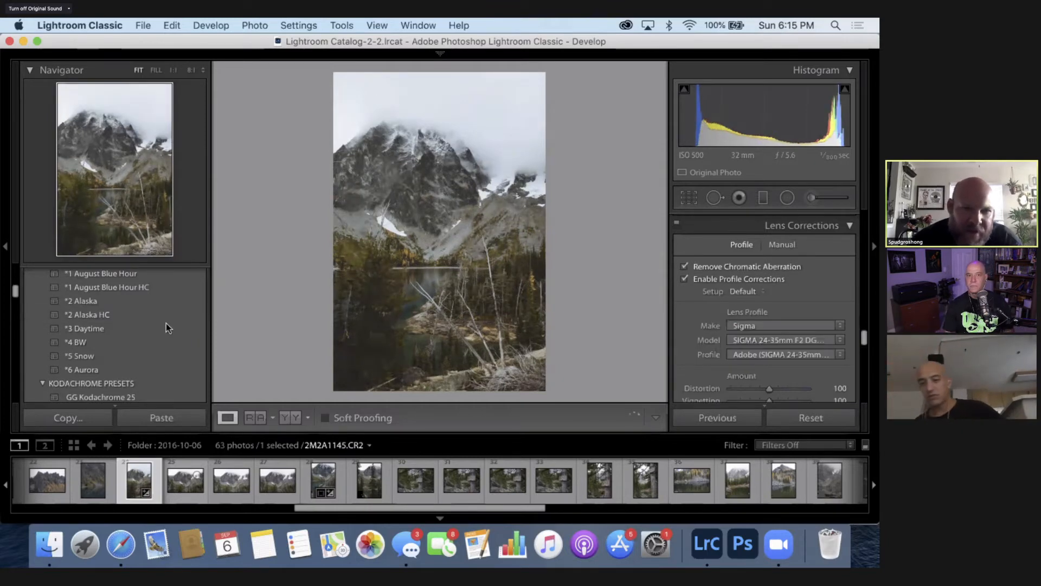
pyautogui.scroll(5, 167, 327)
pyautogui.scroll(-6, 168, 328)
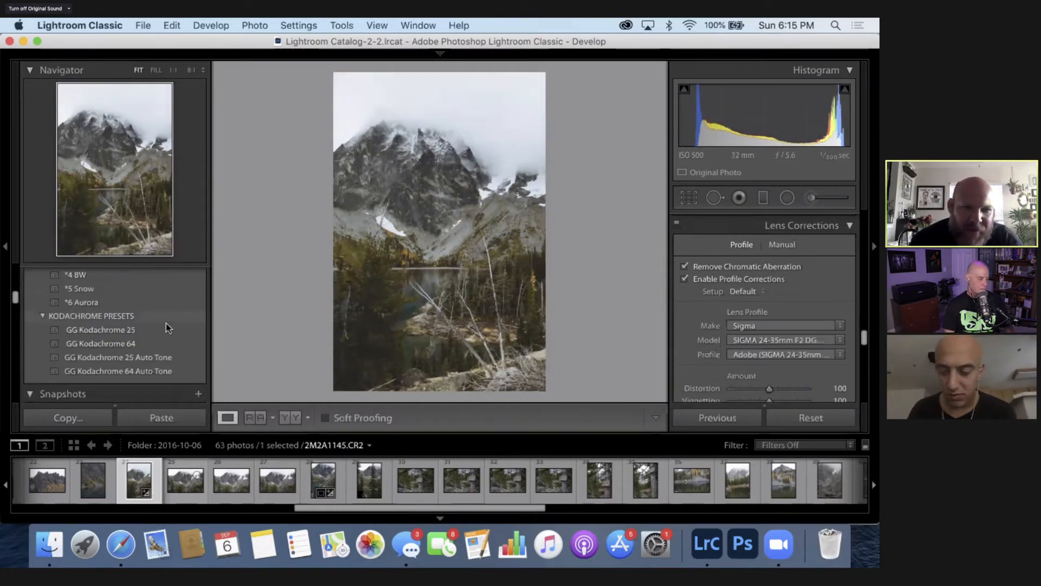
pyautogui.scroll(-1, 74, 319)
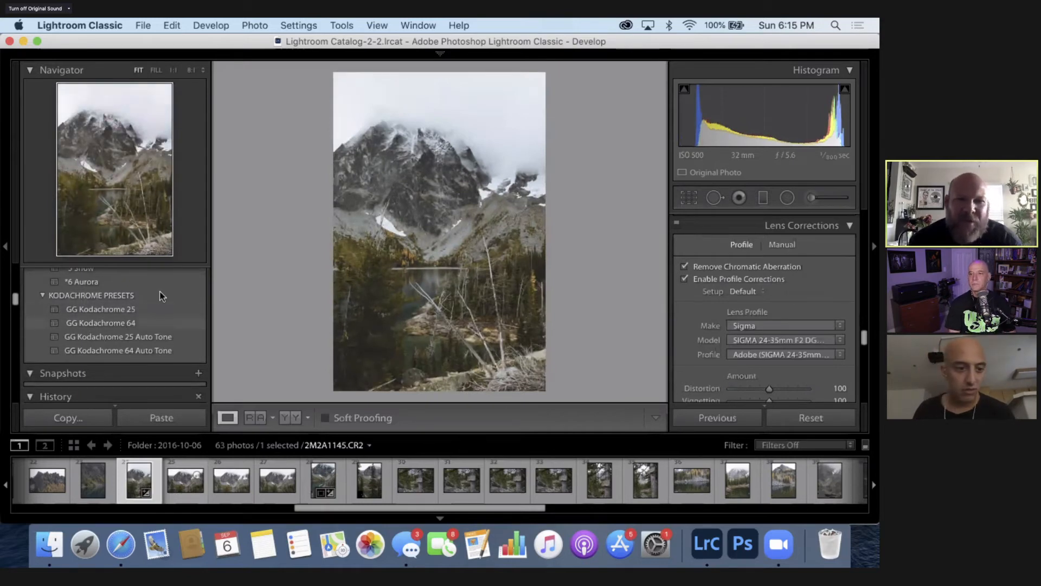
# - Browse the film speck preset group and its neighbouring groups for alternative looks, leaving film speck collapsed and FM Presets in view
pyautogui.scroll(7, 161, 295)
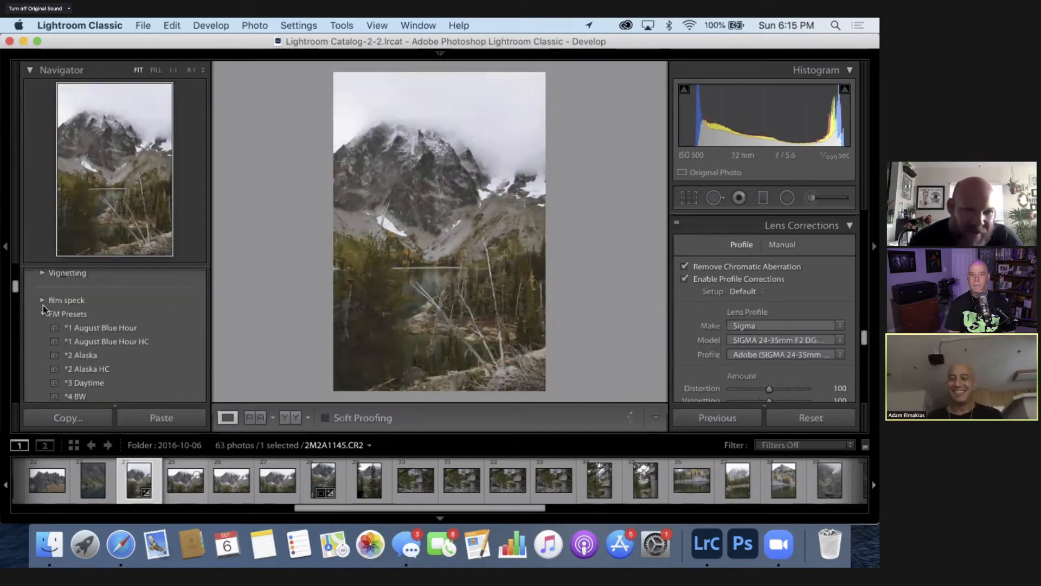
pyautogui.click(43, 301)
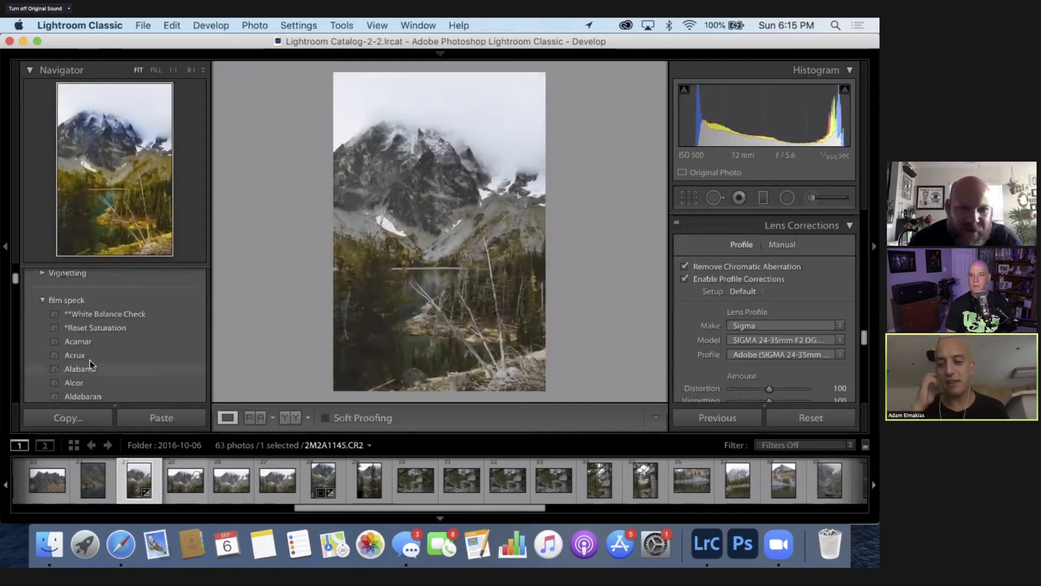
pyautogui.scroll(-5, 91, 364)
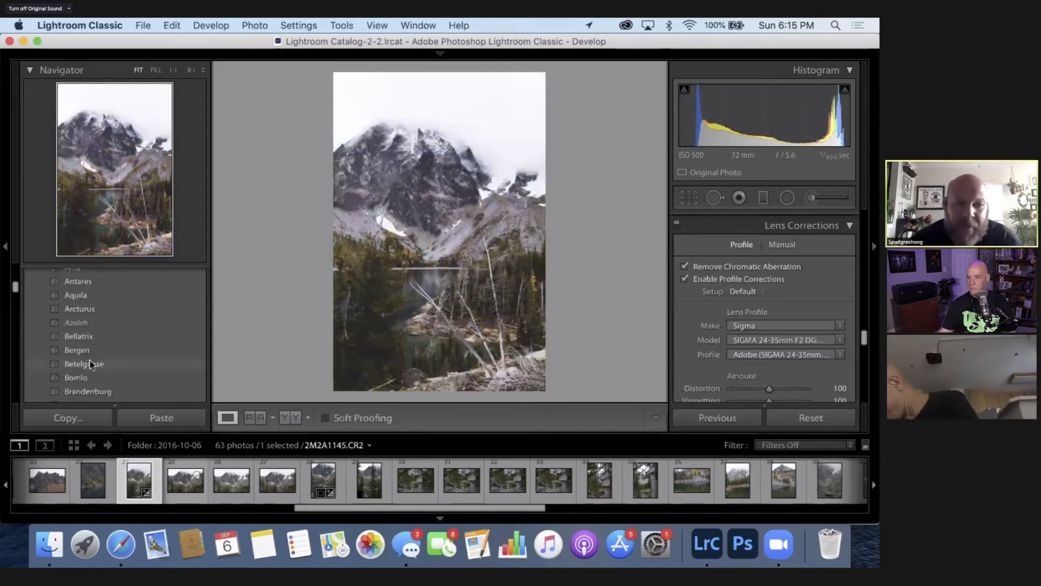
pyautogui.scroll(-3, 91, 365)
pyautogui.scroll(-2, 92, 364)
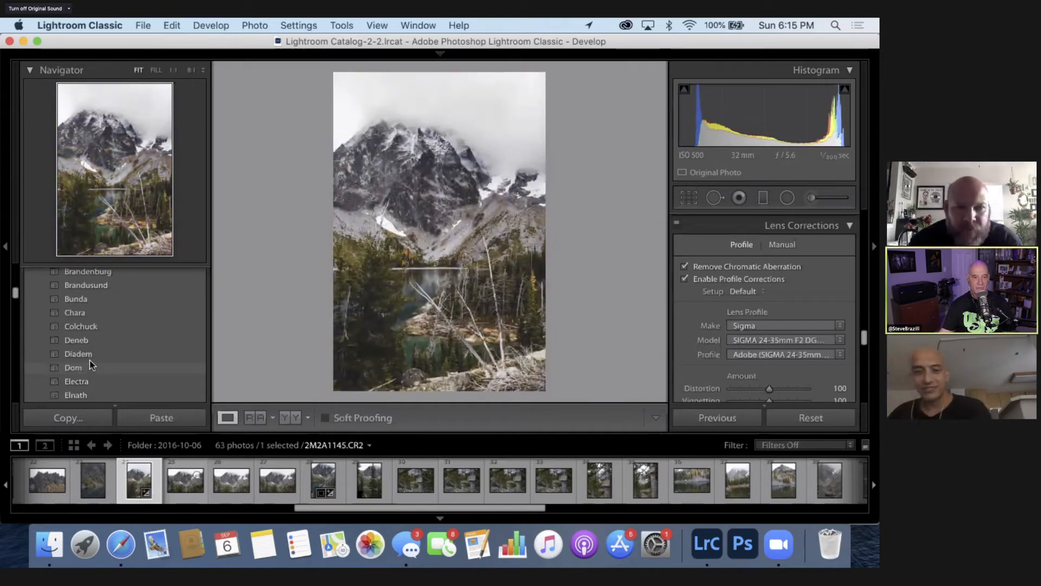
pyautogui.scroll(10, 43, 342)
pyautogui.click(43, 349)
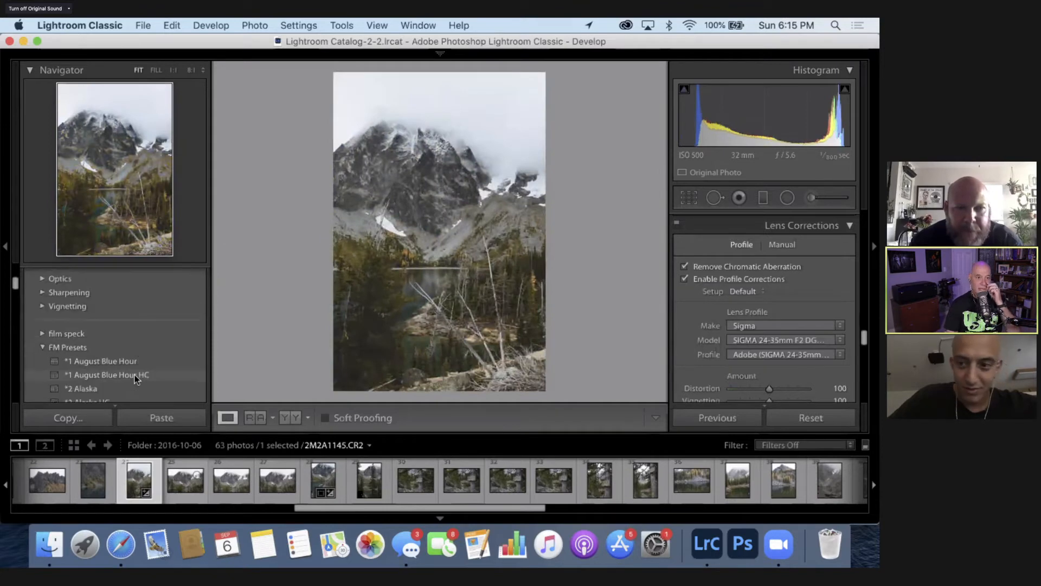
pyautogui.scroll(-10, 187, 347)
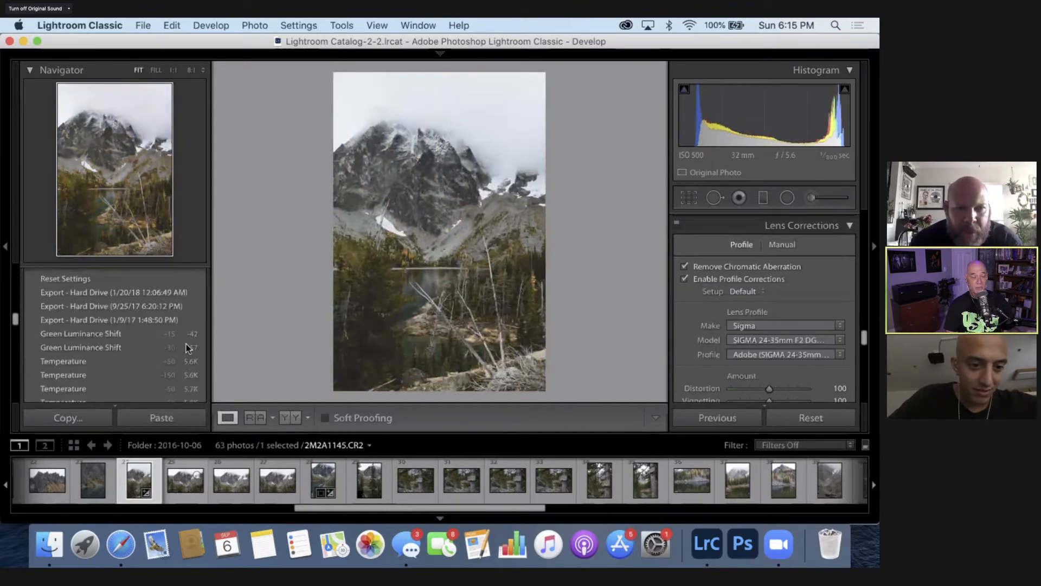
pyautogui.scroll(10, 185, 350)
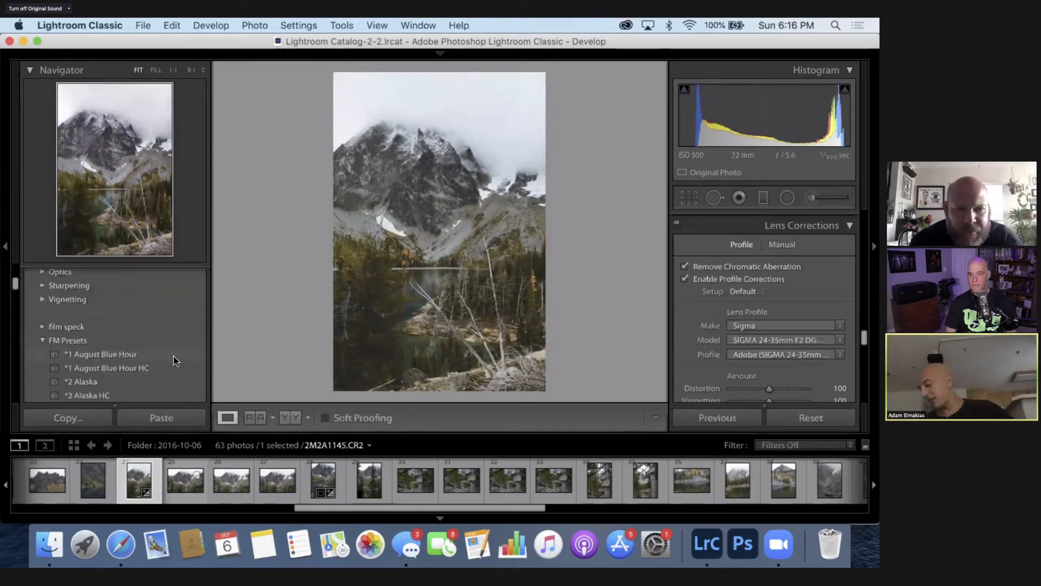
pyautogui.scroll(-3, 174, 356)
pyautogui.click(174, 356)
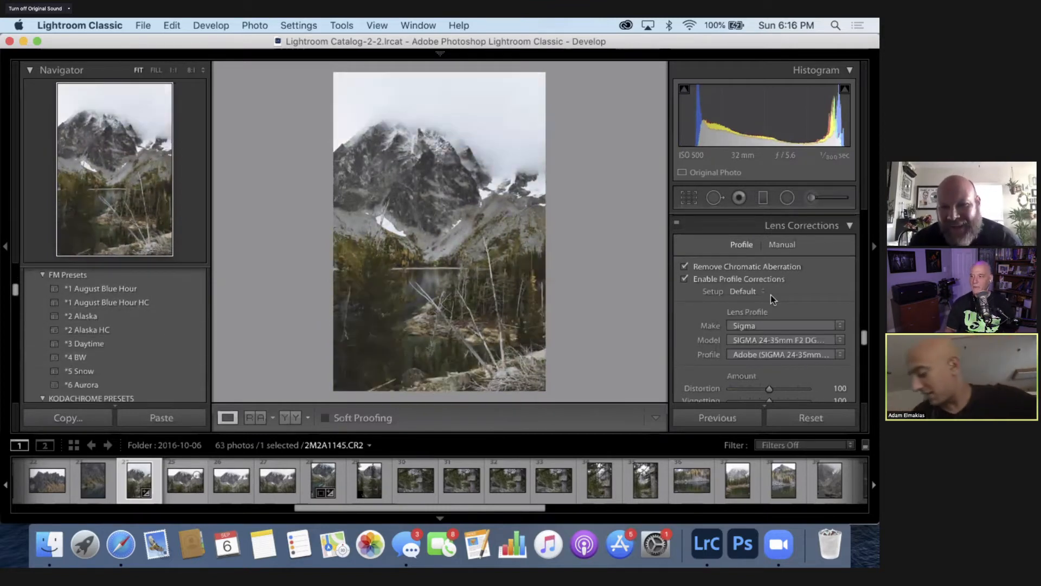
# - Apply the Auto Upright correction to the mountain photo in the Transform settings
pyautogui.scroll(1, 770, 295)
pyautogui.scroll(-5, 766, 303)
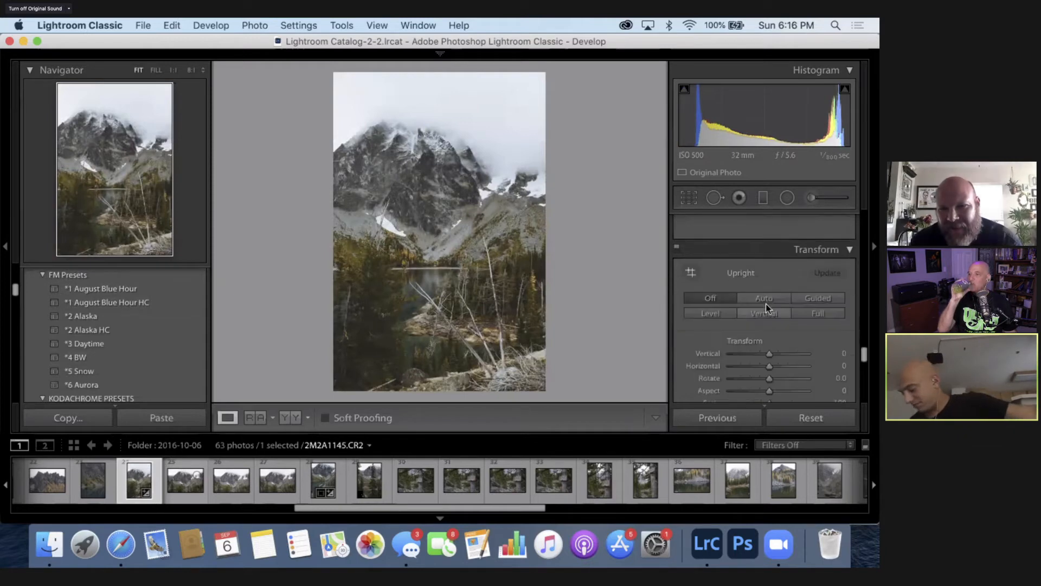
pyautogui.click(764, 301)
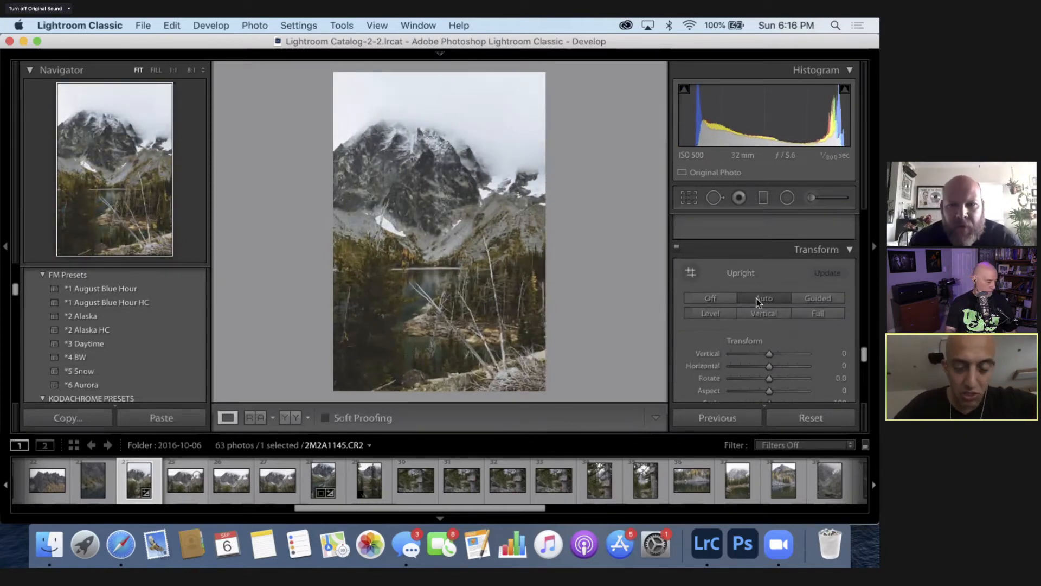
# - Darken the mountain photo by setting its Exposure to -0.60
pyautogui.scroll(5, 747, 281)
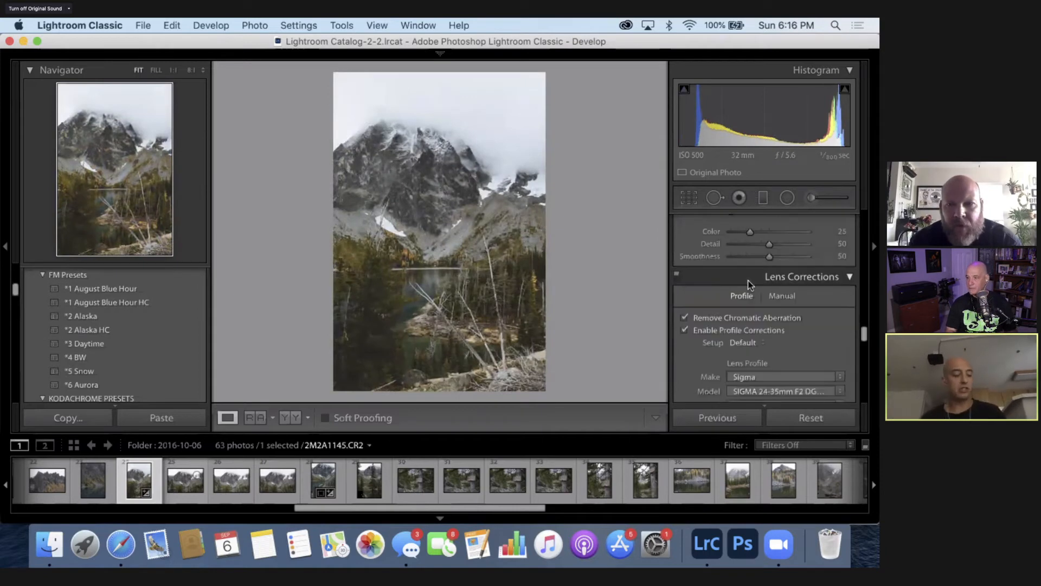
pyautogui.scroll(5, 747, 281)
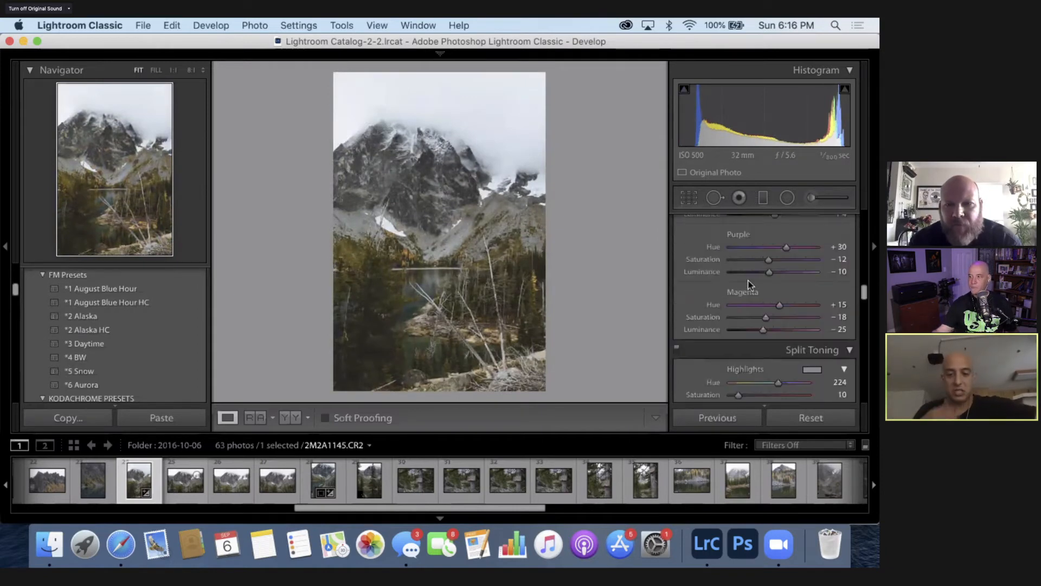
pyautogui.scroll(8, 747, 281)
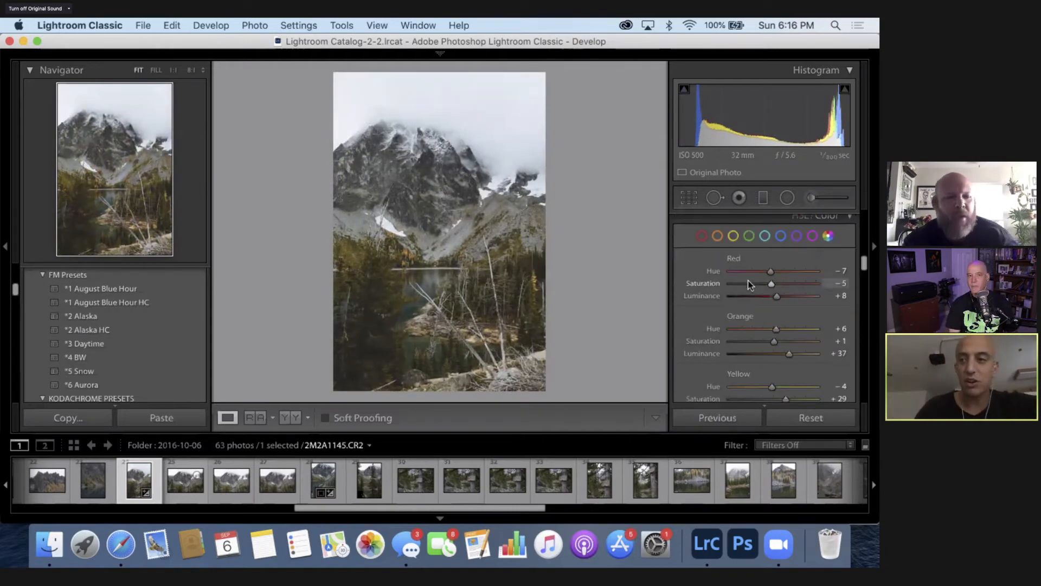
pyautogui.scroll(3, 747, 281)
pyautogui.scroll(5, 747, 281)
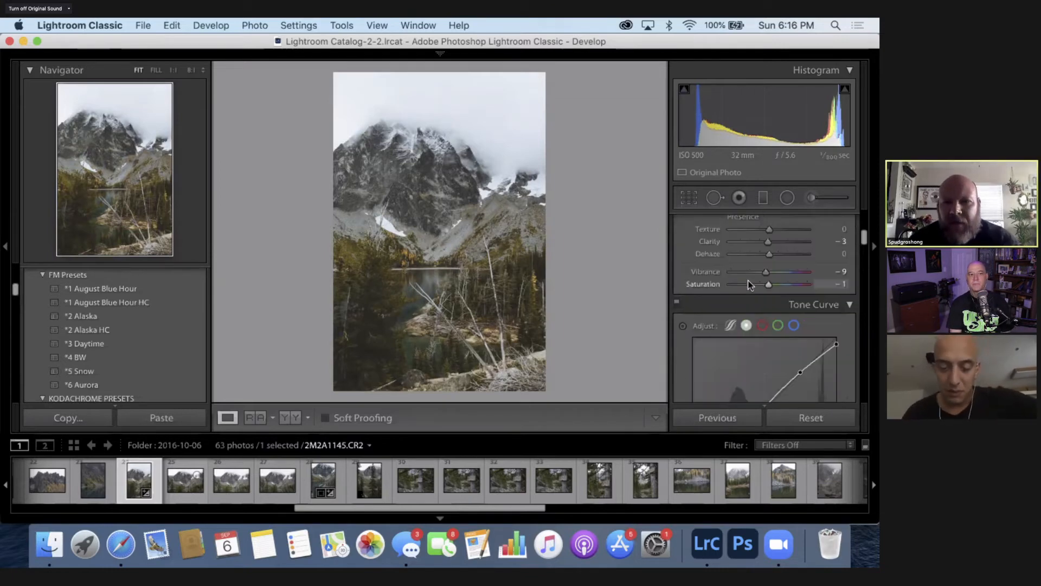
pyautogui.scroll(5, 754, 287)
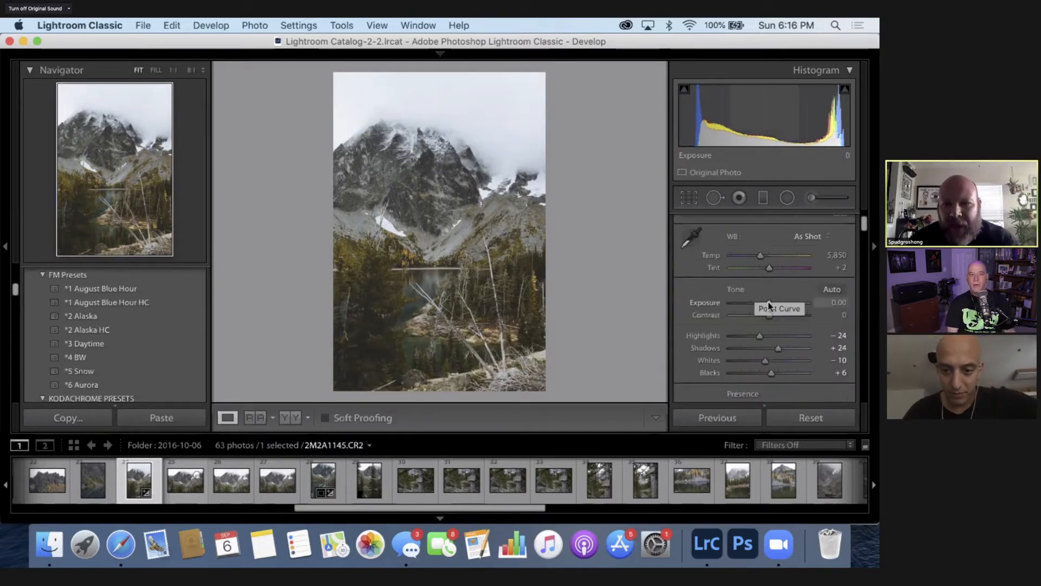
pyautogui.click(768, 302)
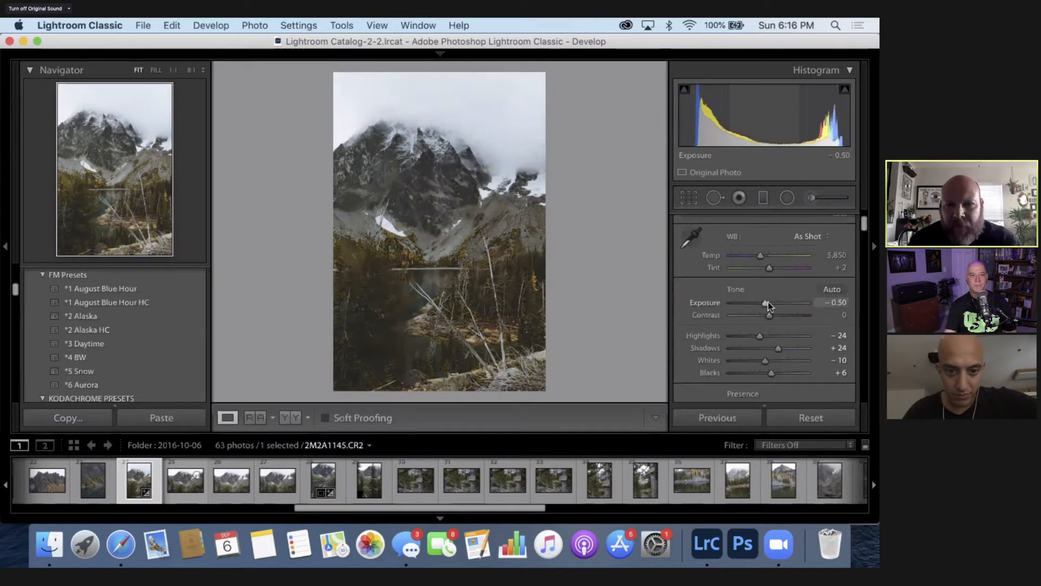
pyautogui.press('Up')
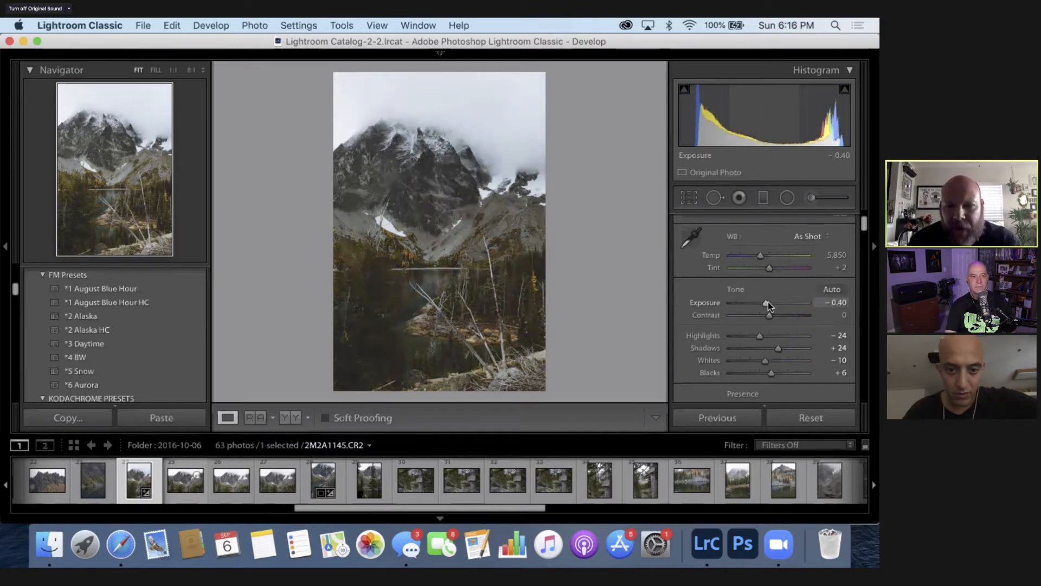
pyautogui.press('Down')
pyautogui.press('Down')
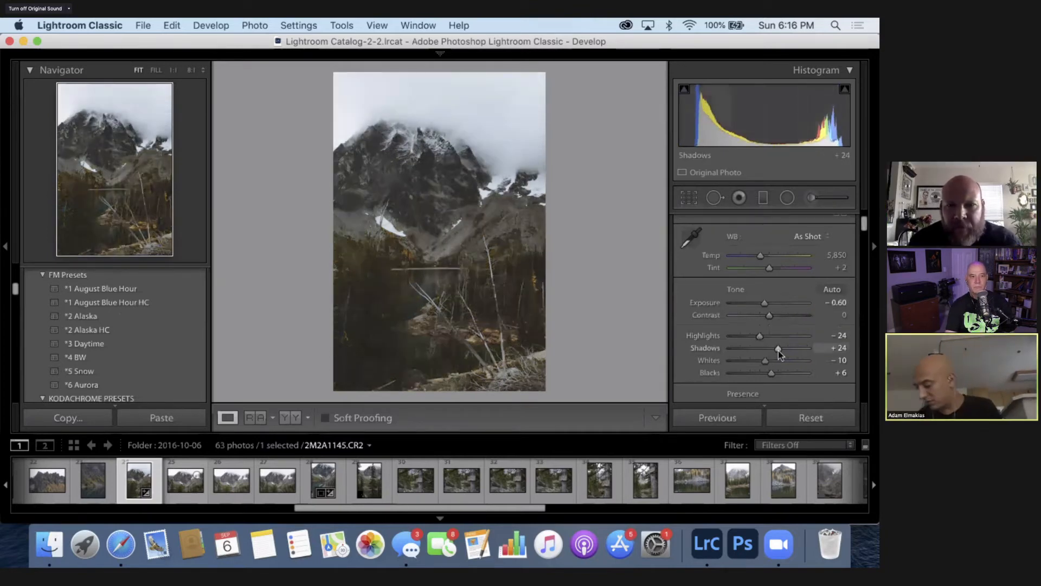
# - Raise the photo's Shadows to +69 and cool its white balance temperature to 5,600
pyautogui.press('Up')
pyautogui.press('Up')
pyautogui.press('Up')
pyautogui.press('Up')
pyautogui.press('Up')
pyautogui.press('Up')
pyautogui.press('Up')
pyautogui.press('Up')
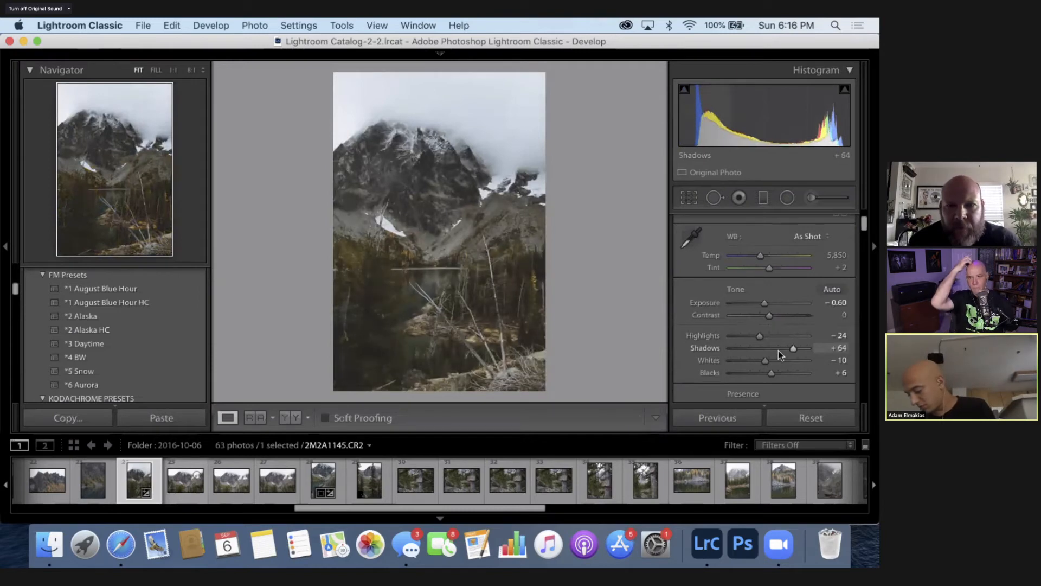
pyautogui.press('Up')
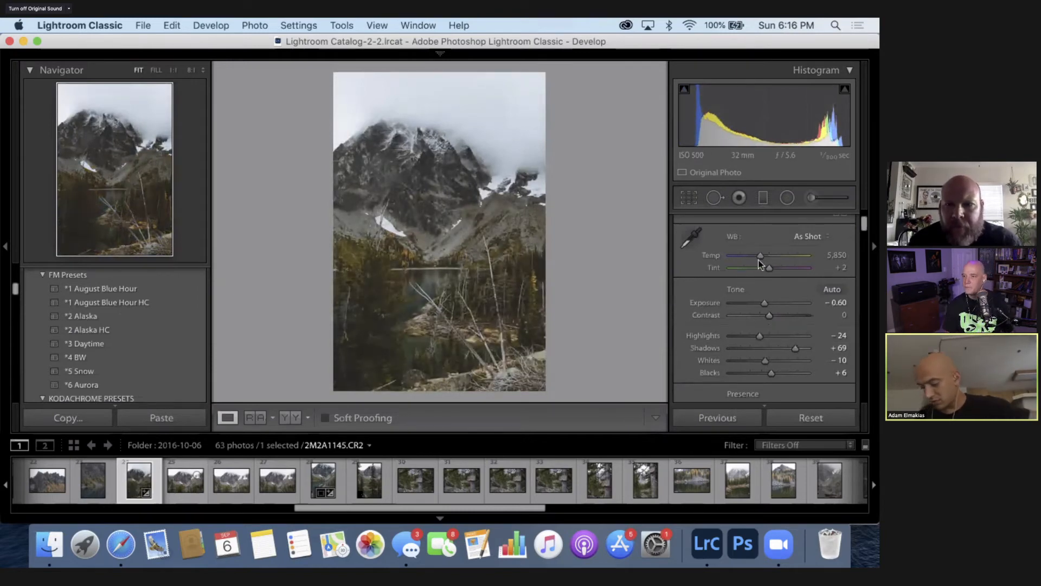
pyautogui.press('Down')
pyautogui.press('Down')
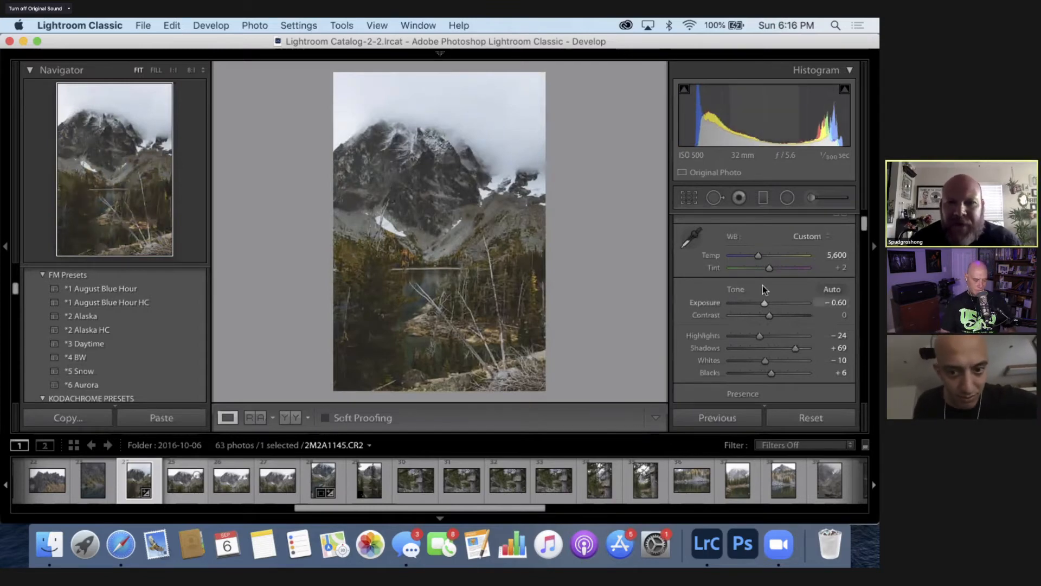
# - Try the photo's Whites at -5 and put them back to -10
pyautogui.scroll(-3, 763, 289)
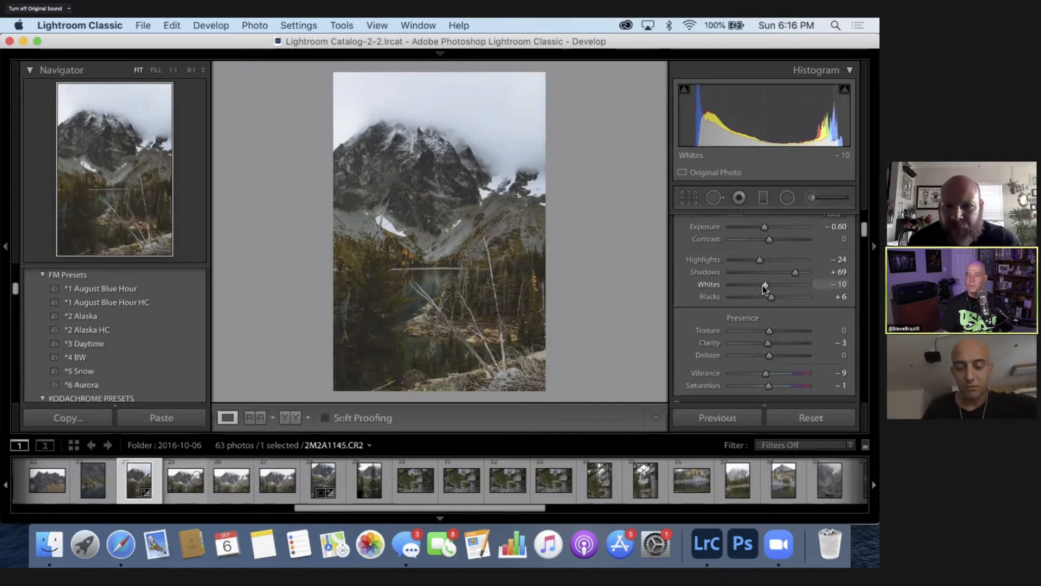
pyautogui.scroll(1, 762, 286)
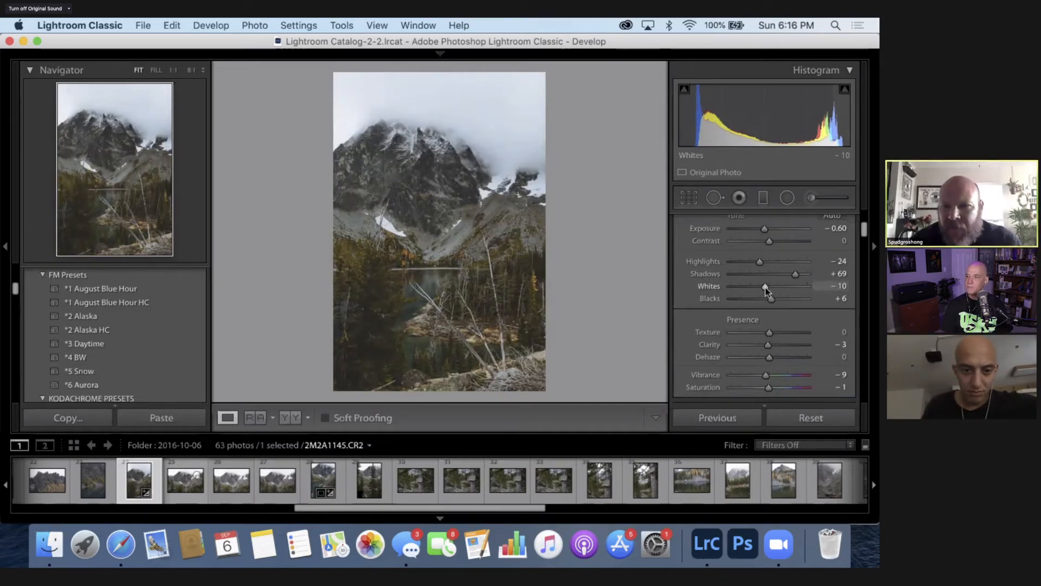
pyautogui.press('Up')
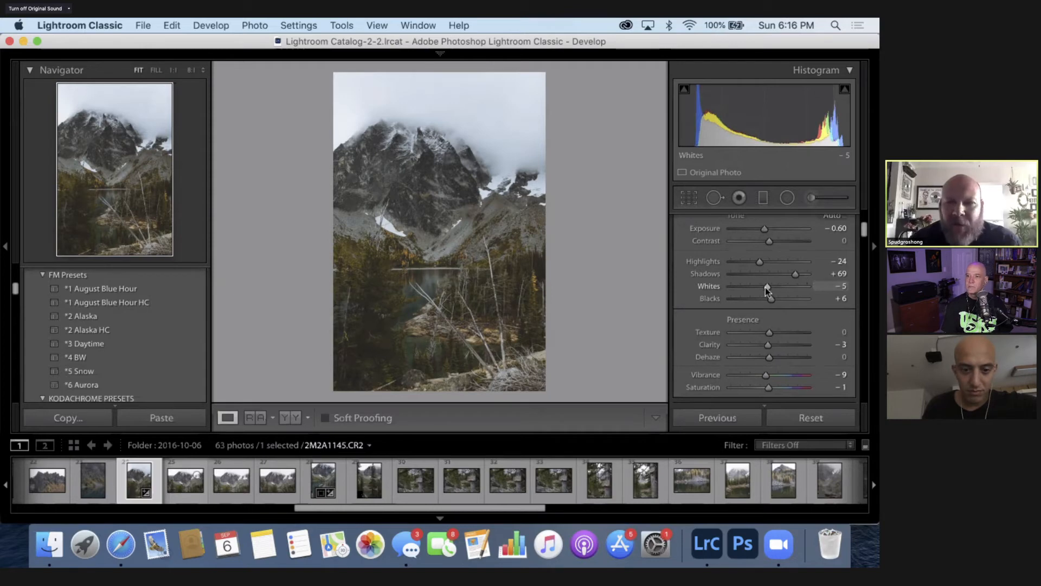
pyautogui.press('Down')
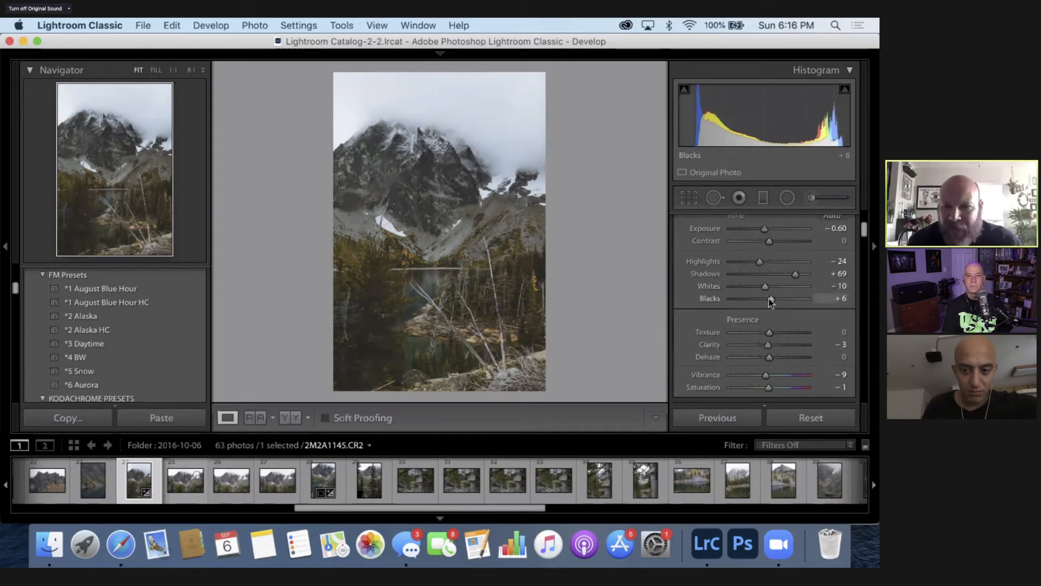
# - Strengthen the photo's colours with Vibrance at +20 and Saturation at +9
pyautogui.click(843, 375)
pyautogui.write('20')
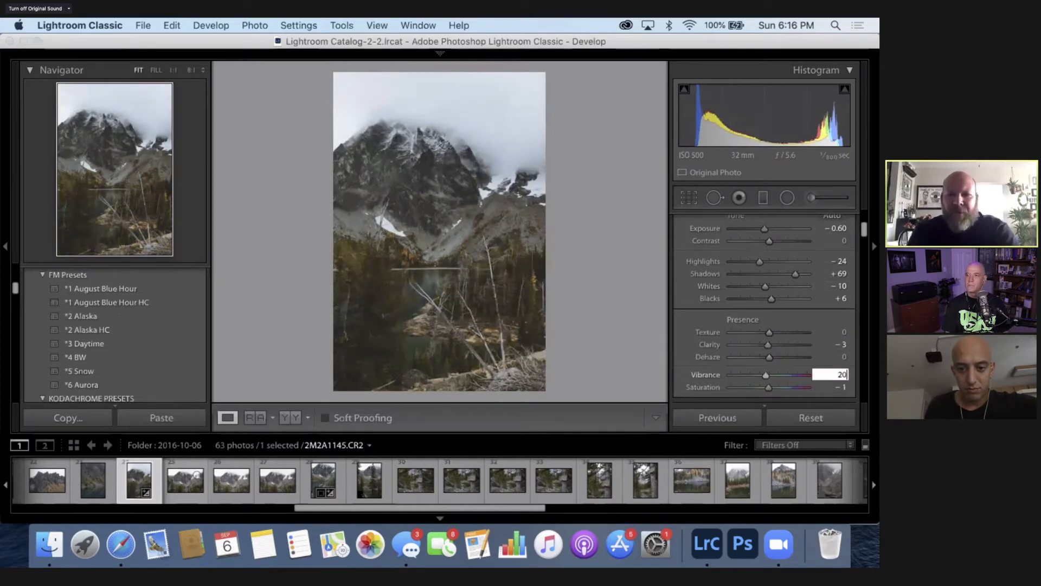
pyautogui.press('Return')
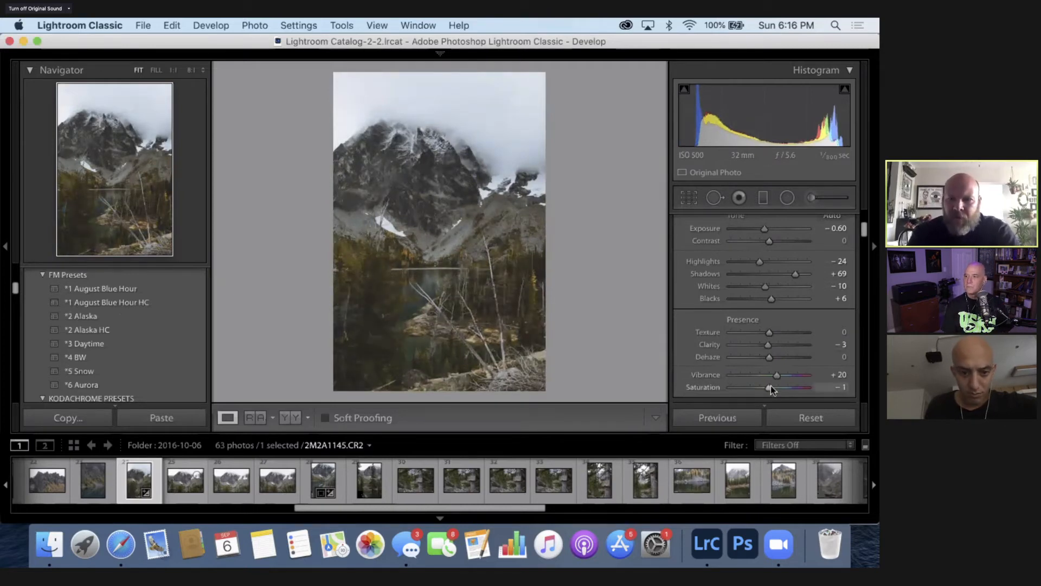
pyautogui.press('Up')
pyautogui.press('Up')
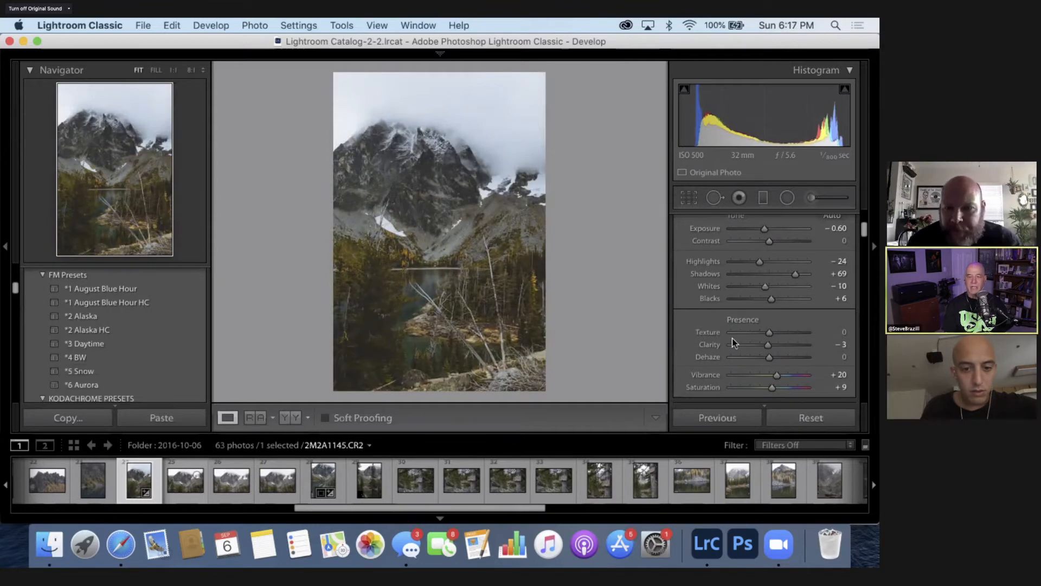
# - Increase the photo's Clarity to +17
pyautogui.scroll(-2, 732, 343)
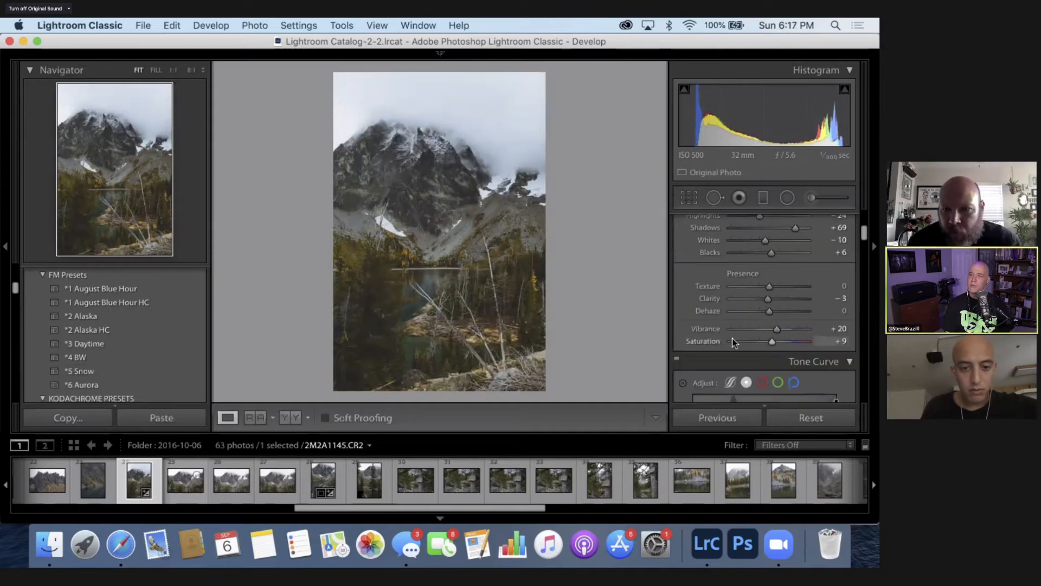
pyautogui.scroll(1, 732, 341)
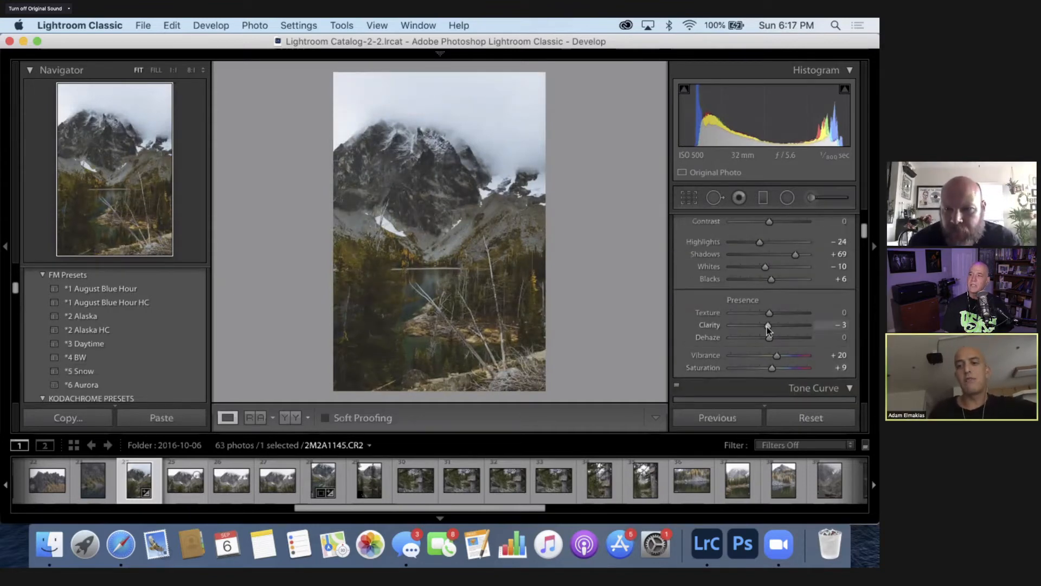
pyautogui.moveTo(767, 327); pyautogui.dragTo(776, 326)
# - Warm the white balance temperature to 5,650 and set the photo's Highlights to -17
pyautogui.scroll(1, 694, 302)
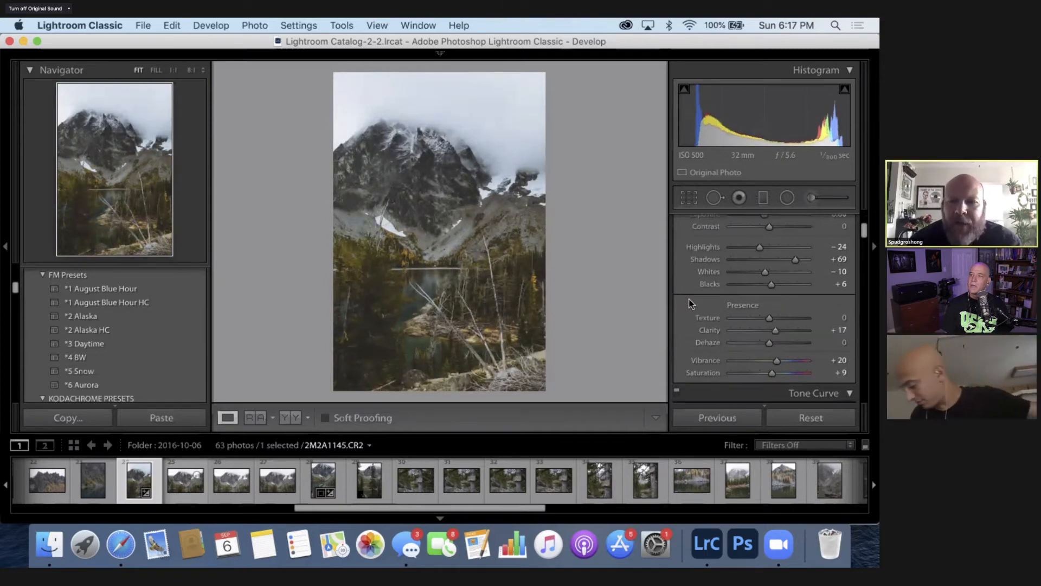
pyautogui.scroll(5, 688, 298)
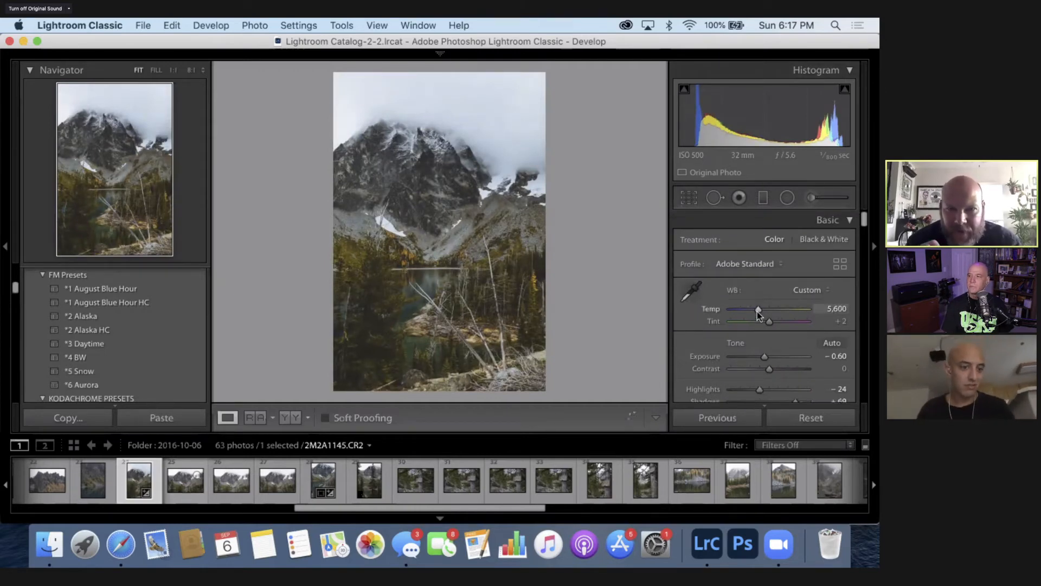
pyautogui.moveTo(758, 309); pyautogui.dragTo(759, 309)
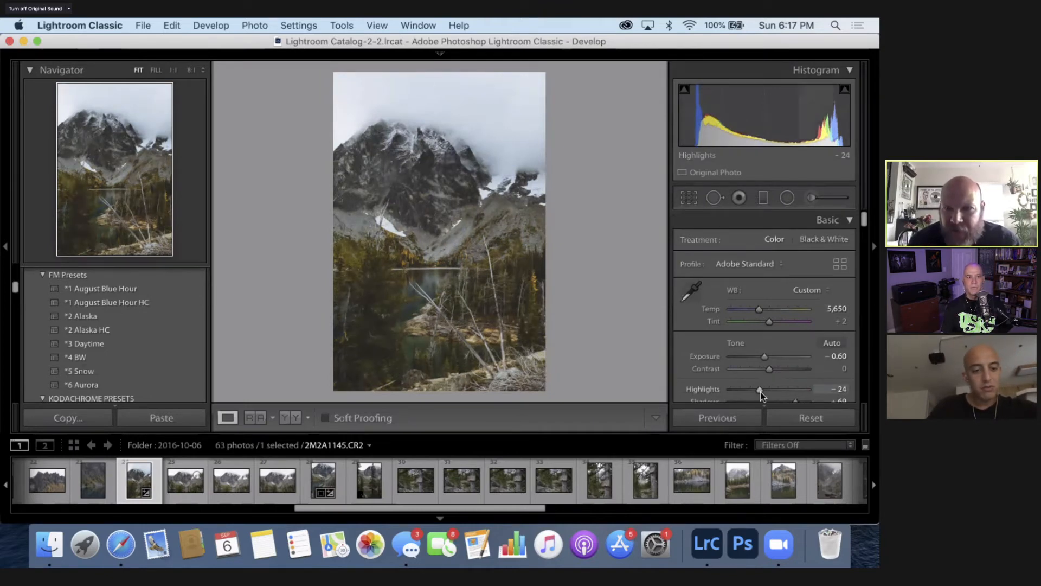
pyautogui.click(742, 389)
pyautogui.moveTo(742, 386); pyautogui.dragTo(763, 387)
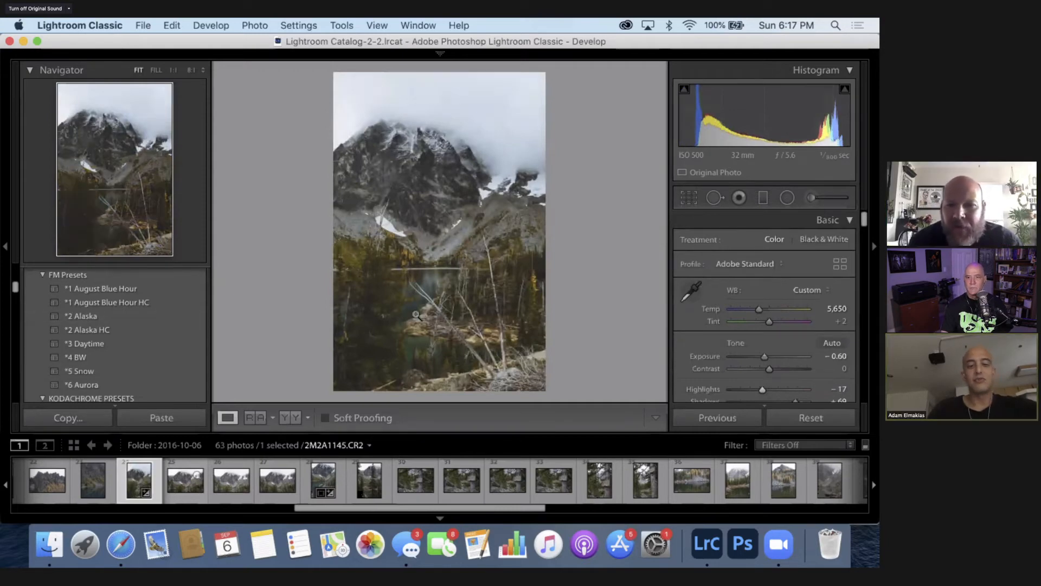
# - Set the photo's sharpening Amount to 70 and Detail to 30
pyautogui.scroll(-10, 690, 355)
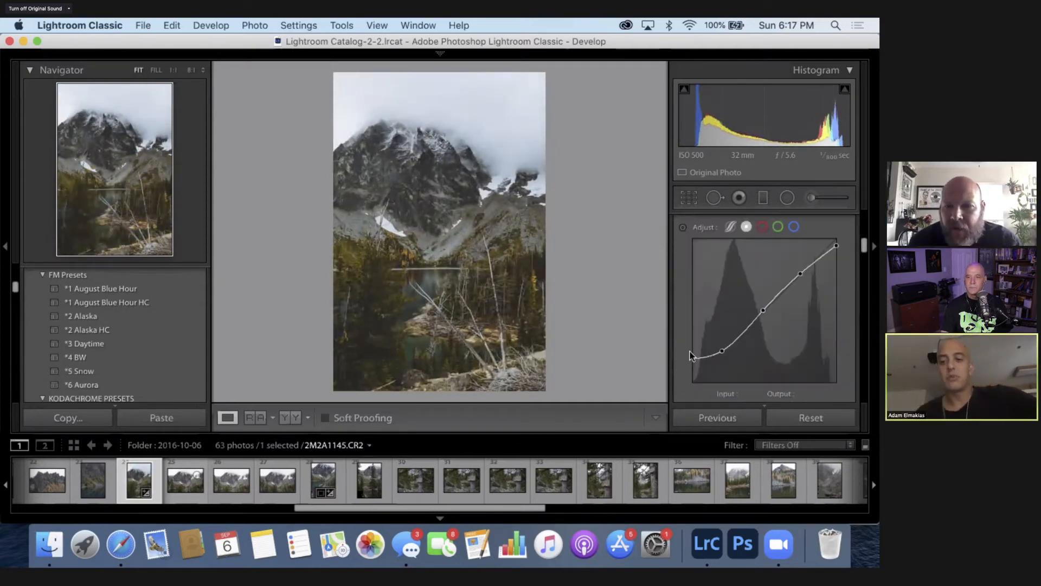
pyautogui.scroll(-2, 690, 355)
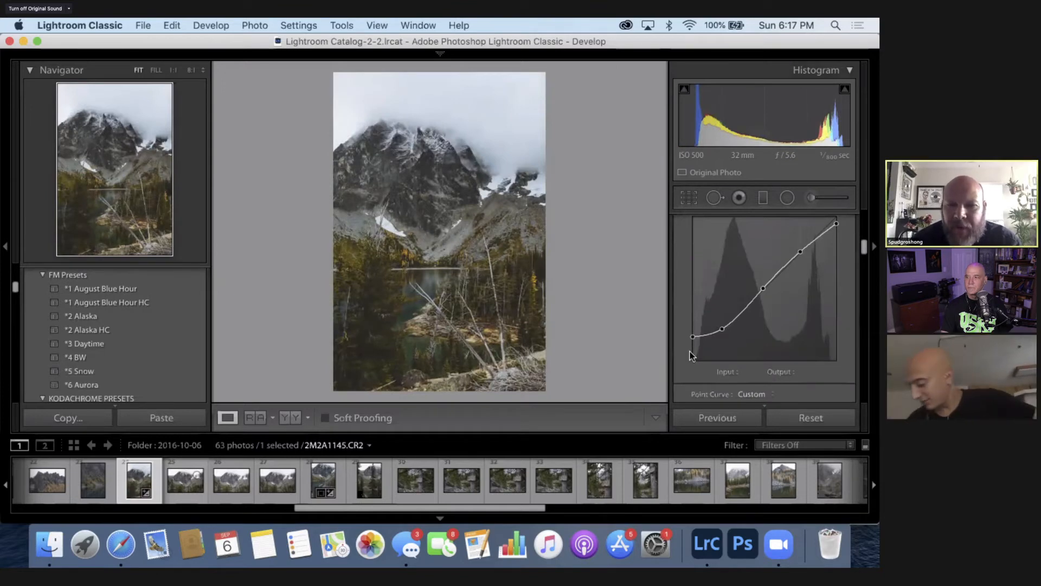
pyautogui.scroll(-8, 690, 355)
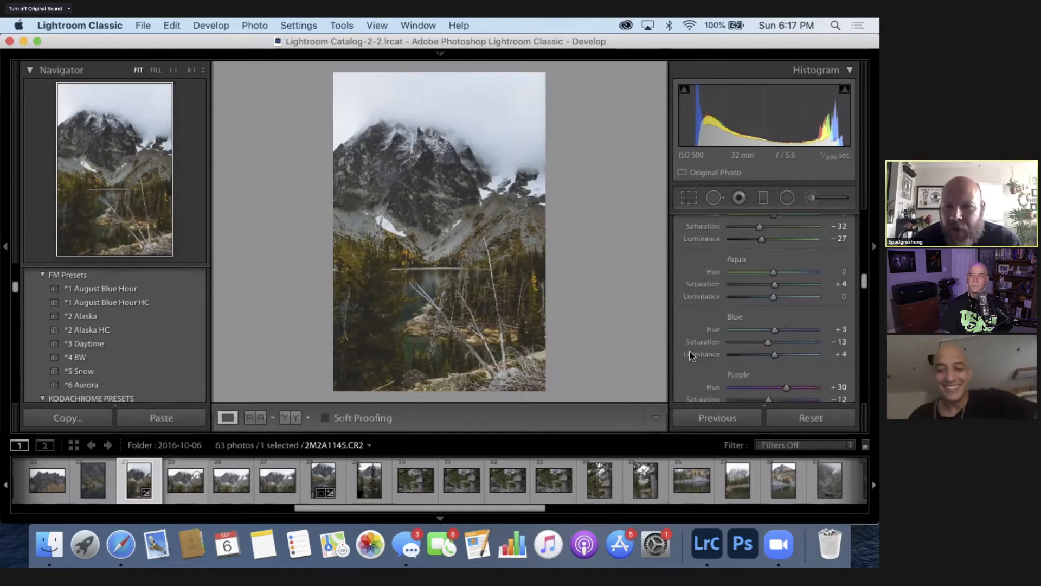
pyautogui.scroll(-10, 690, 356)
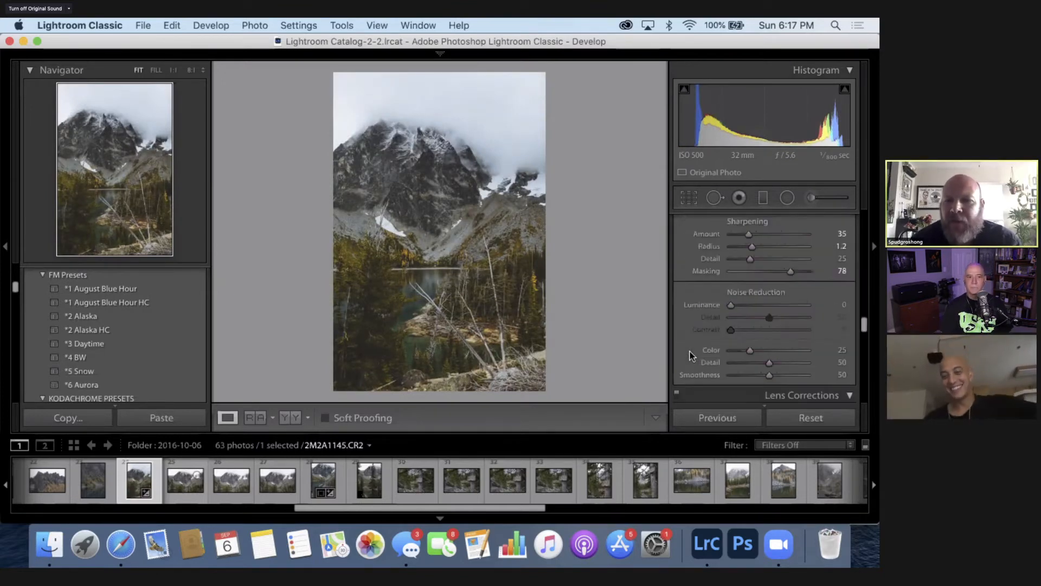
pyautogui.click(845, 270)
pyautogui.write('7')
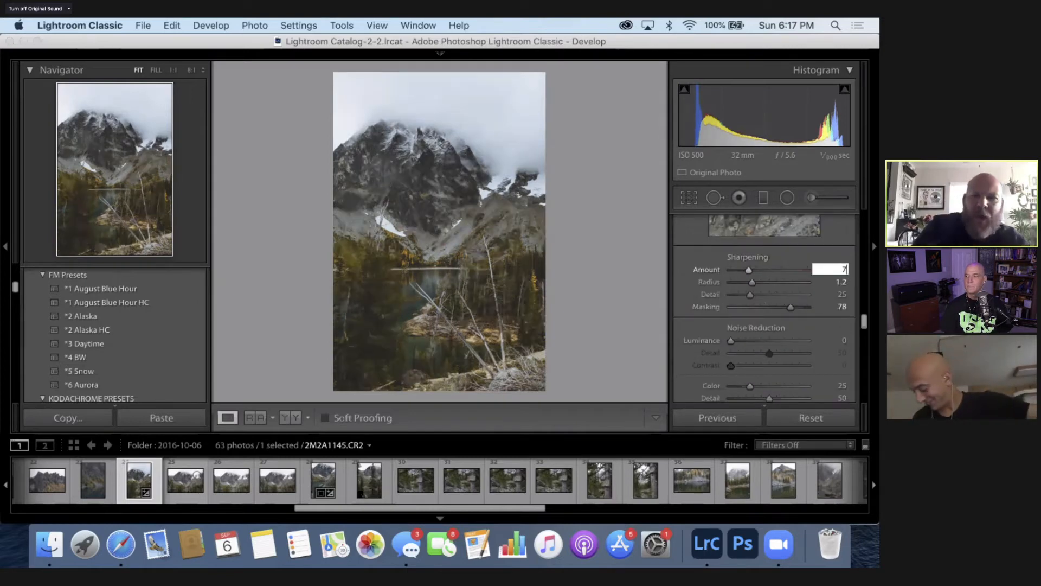
pyautogui.write('0')
pyautogui.press('Tab')
pyautogui.press('Tab')
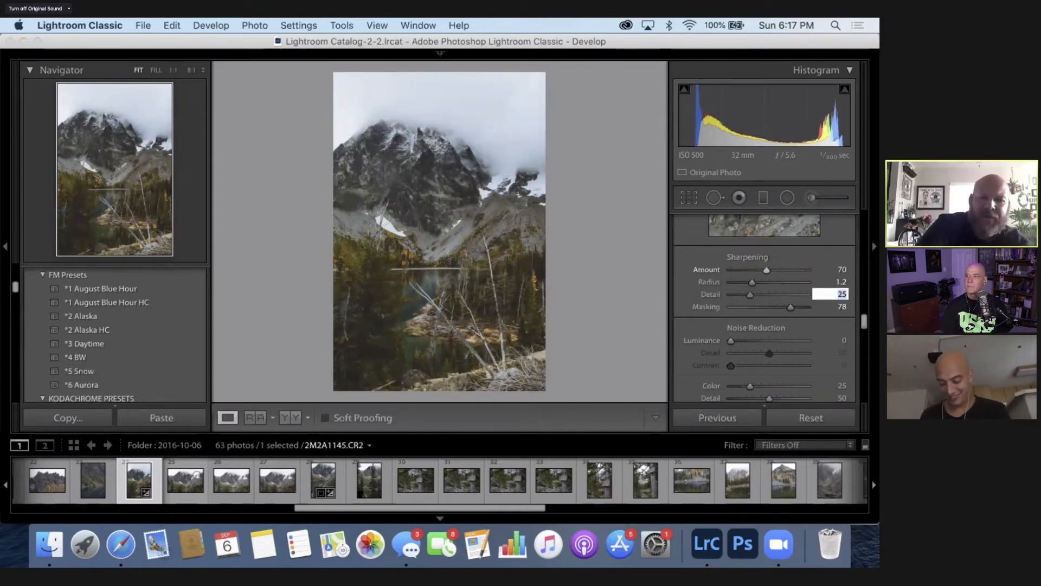
pyautogui.write('30')
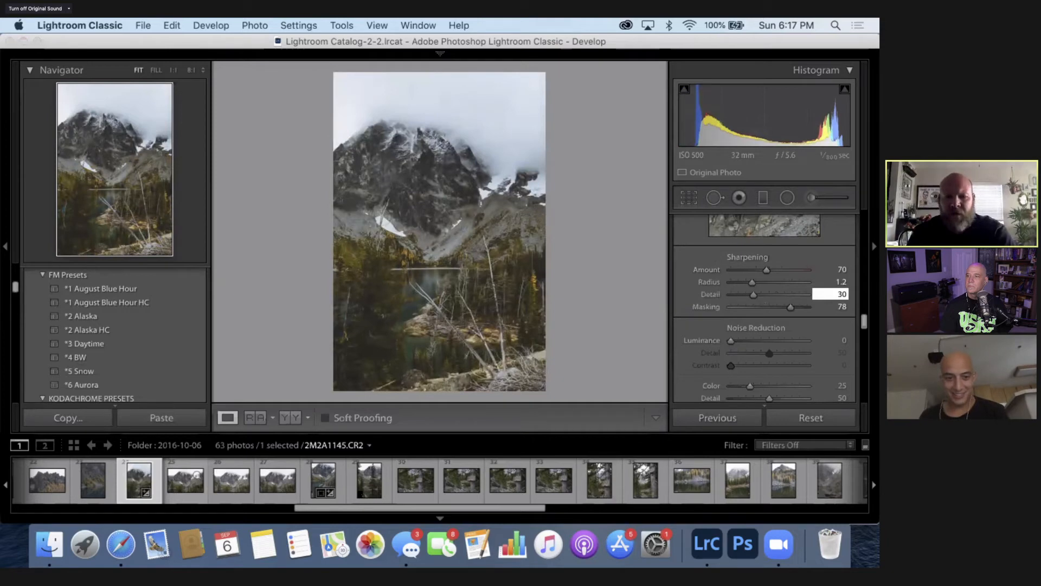
# - Raise the sharpening Masking to 100 so that only the strongest edges are sharpened
pyautogui.moveTo(842, 308); pyautogui.dragTo(846, 311)
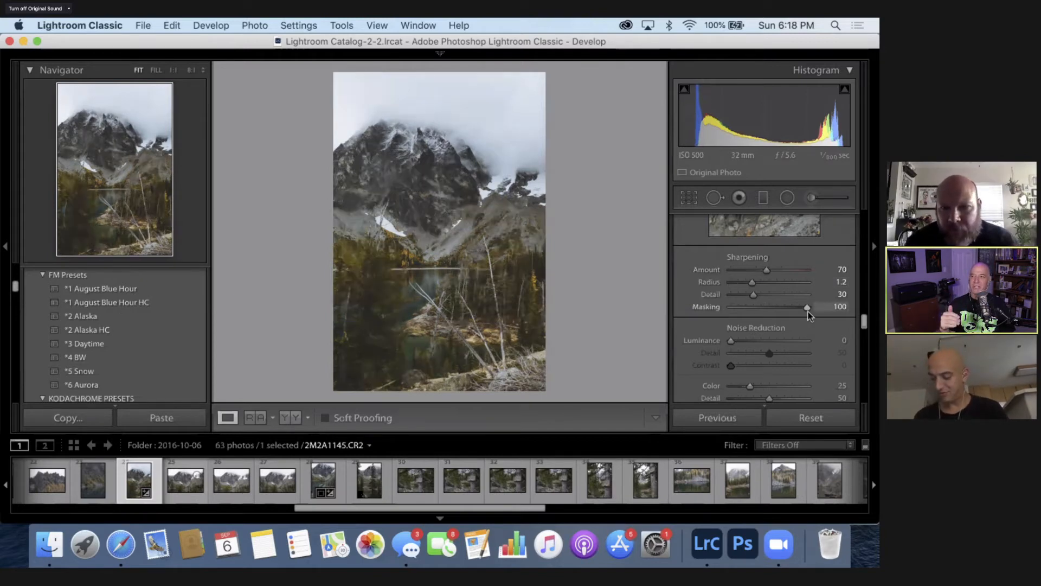
pyautogui.press('alt')
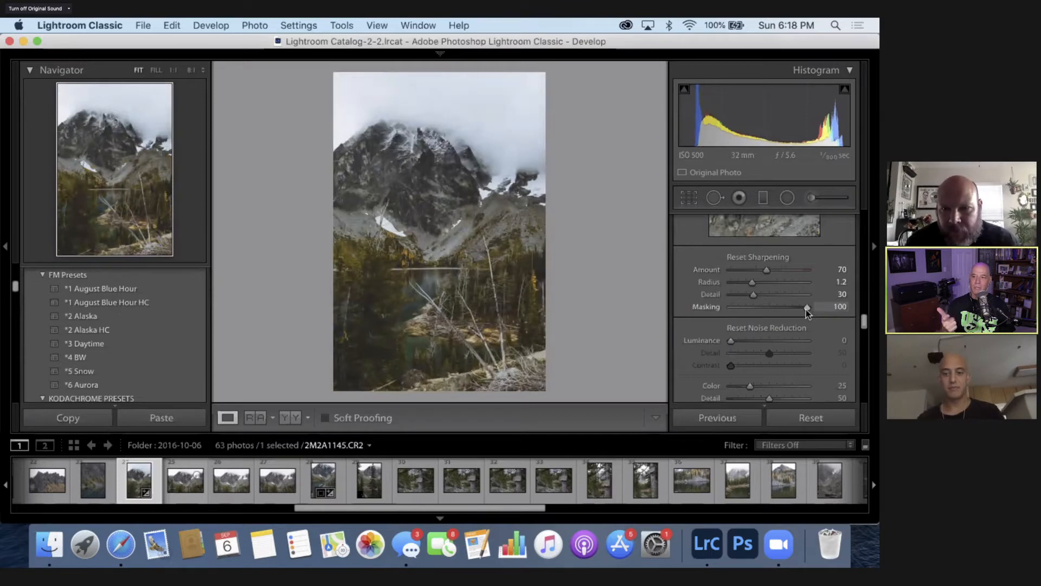
pyautogui.moveTo(823, 309); pyautogui.dragTo(819, 309)
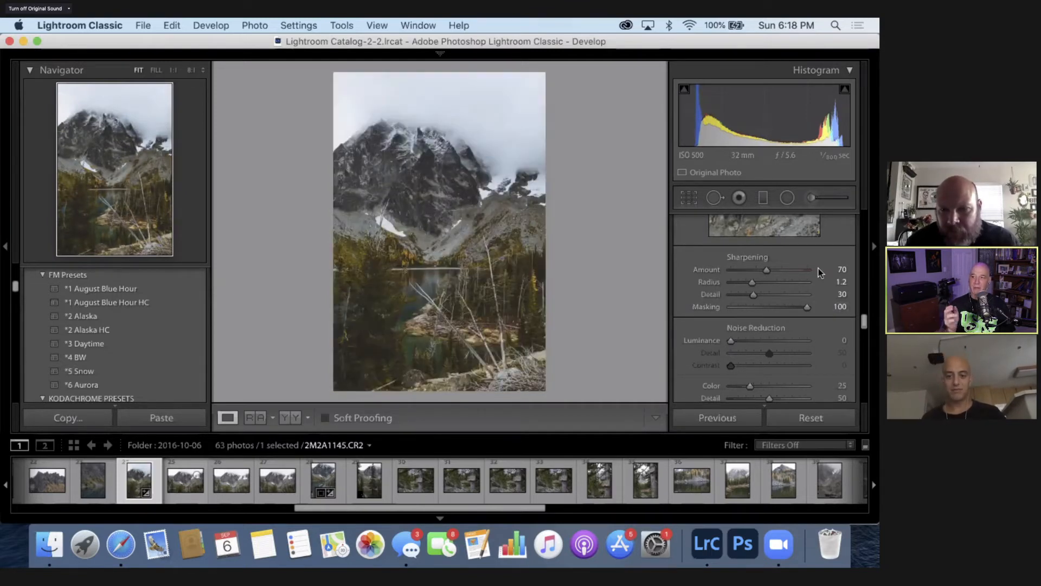
# - Increase the photo's Clarity to +22
pyautogui.scroll(1, 838, 239)
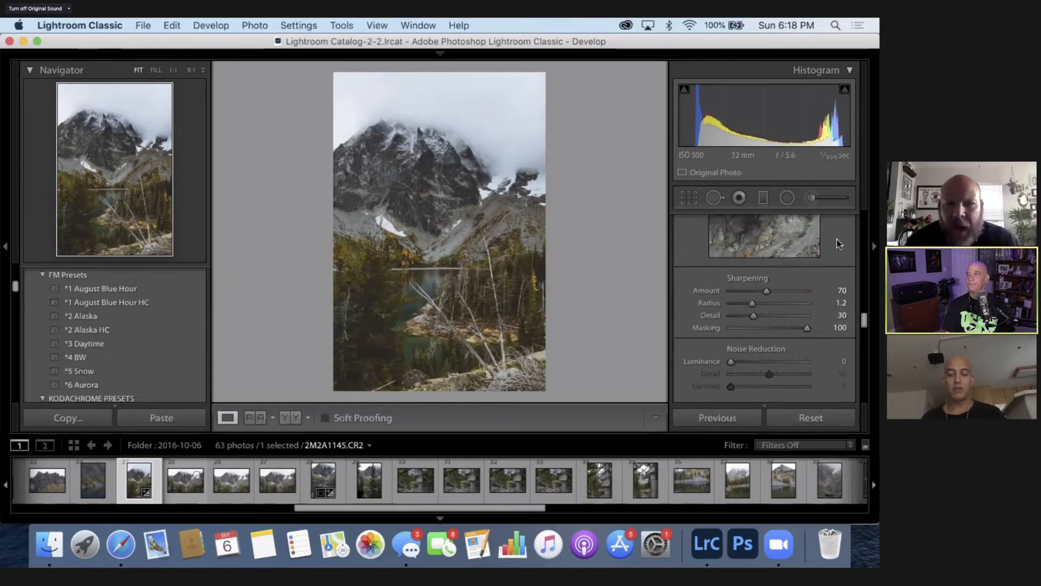
pyautogui.scroll(1, 808, 341)
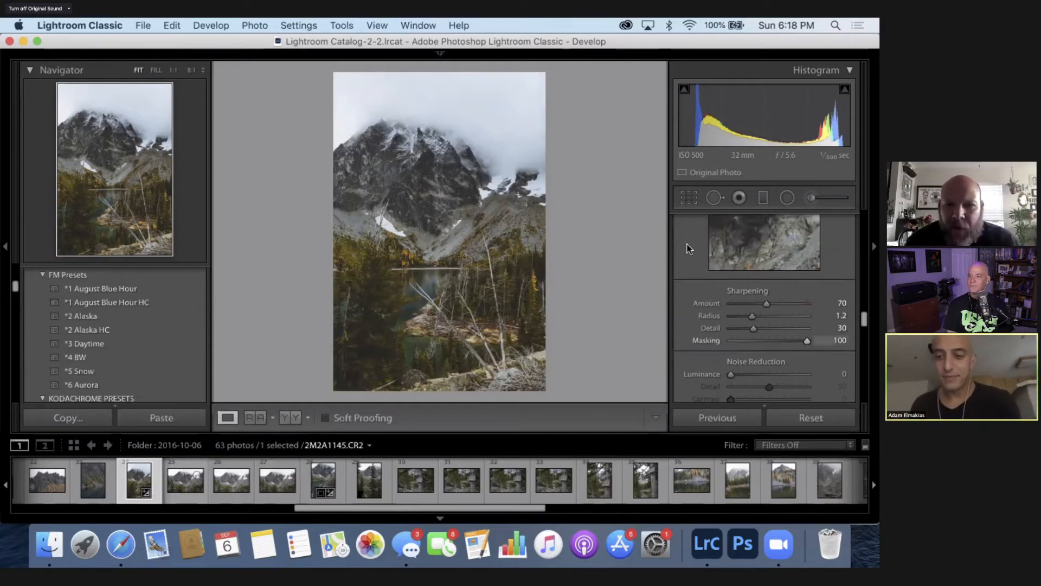
pyautogui.scroll(4, 688, 246)
pyautogui.scroll(4, 687, 248)
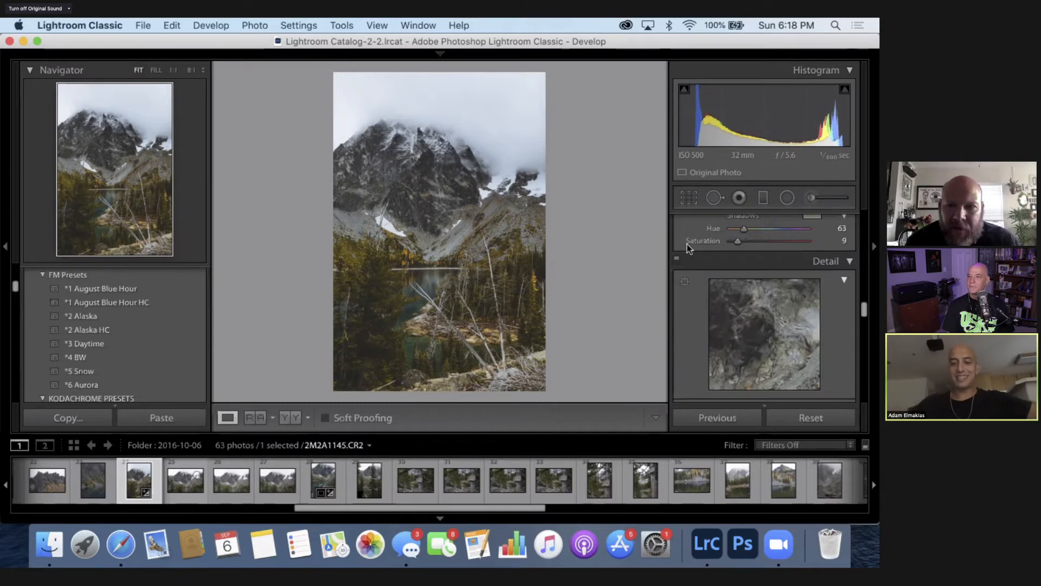
pyautogui.scroll(6, 687, 244)
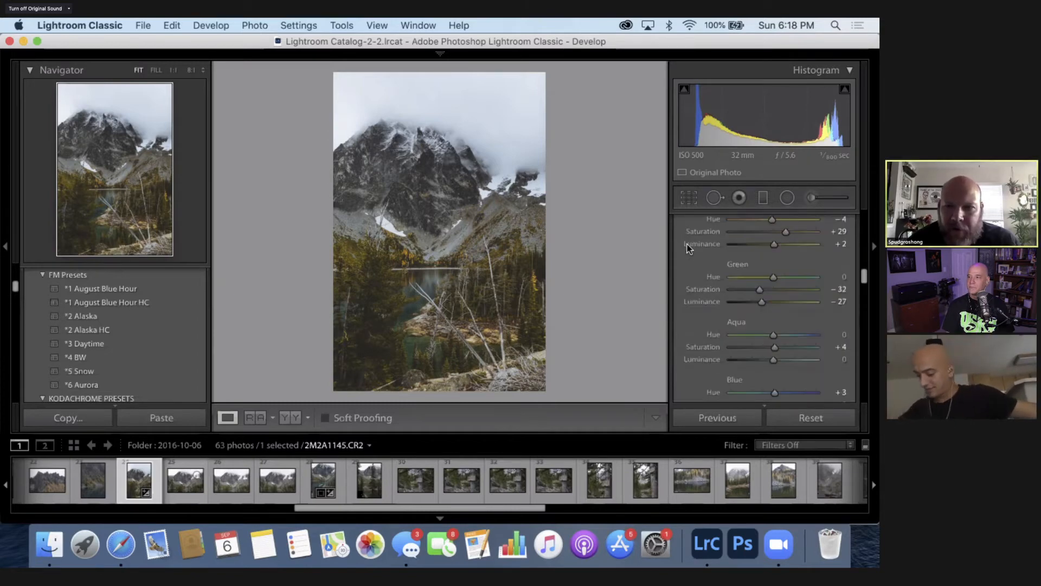
pyautogui.scroll(15, 687, 244)
pyautogui.scroll(10, 688, 244)
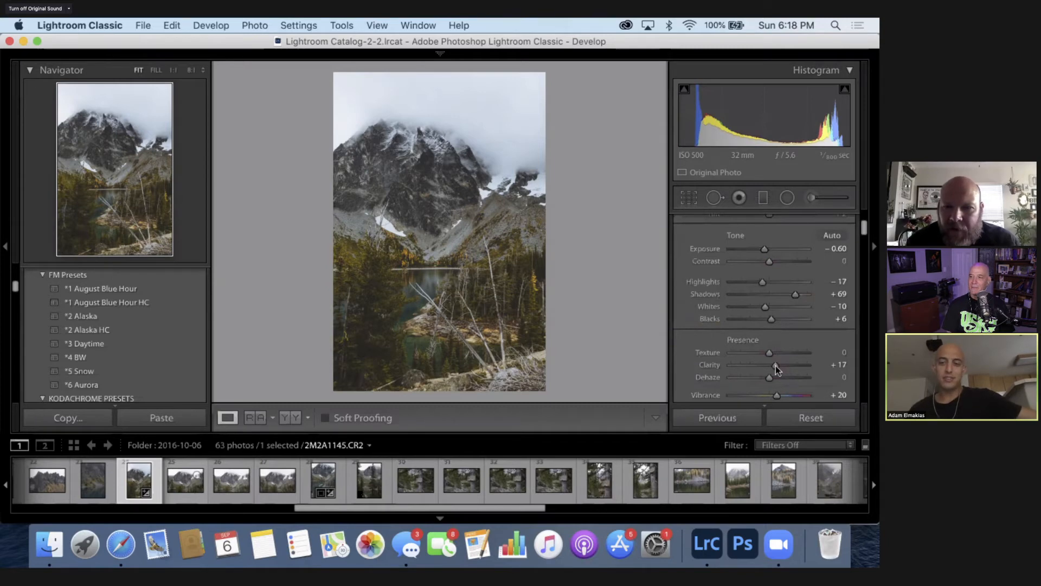
pyautogui.moveTo(776, 366); pyautogui.dragTo(779, 365)
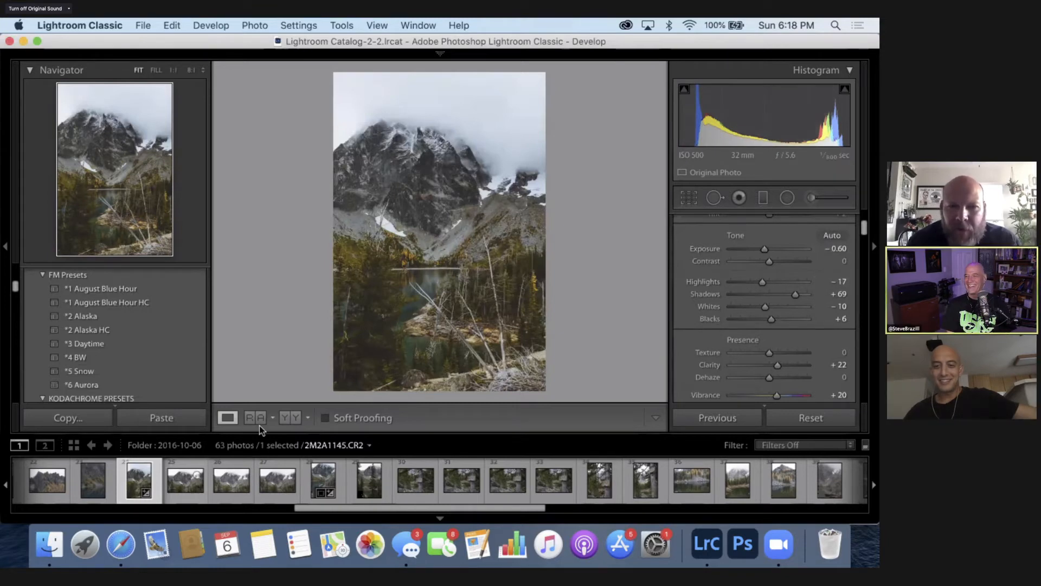
# - Try a cooler white balance temperature of 5,275 on the mountain lake photo
pyautogui.scroll(2, 758, 253)
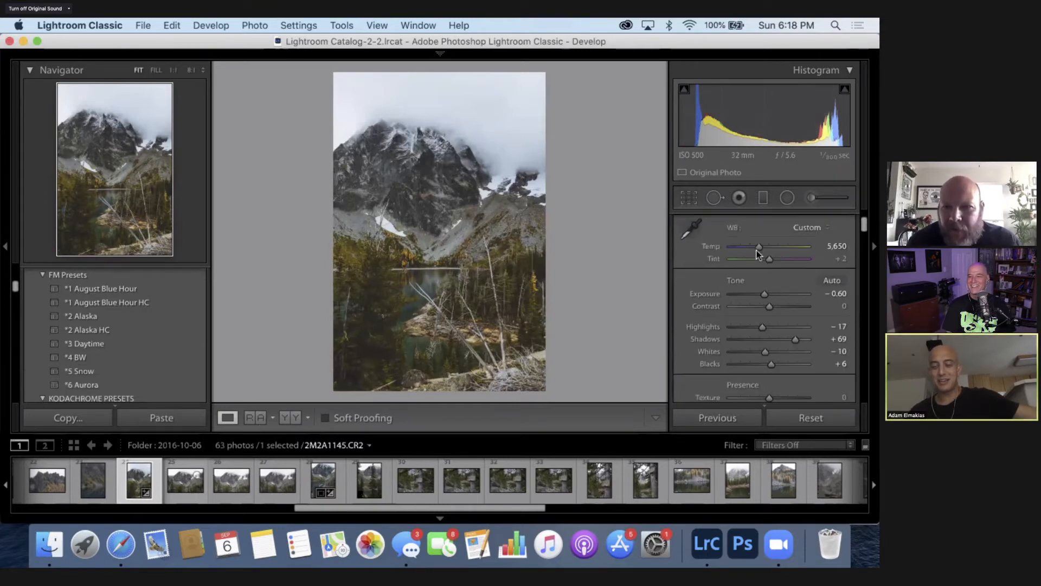
pyautogui.scroll(2, 761, 286)
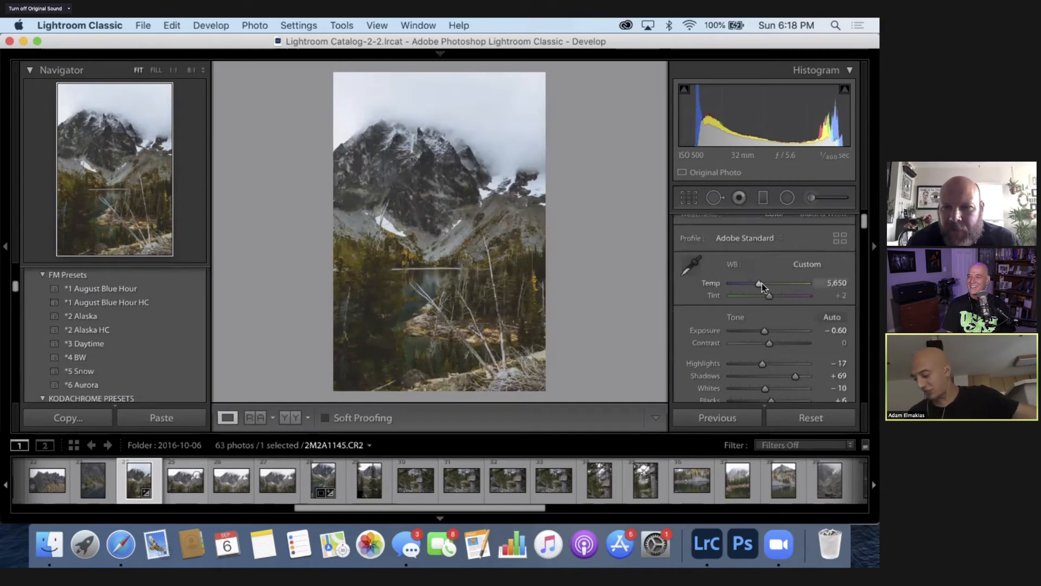
pyautogui.moveTo(764, 282); pyautogui.dragTo(757, 284)
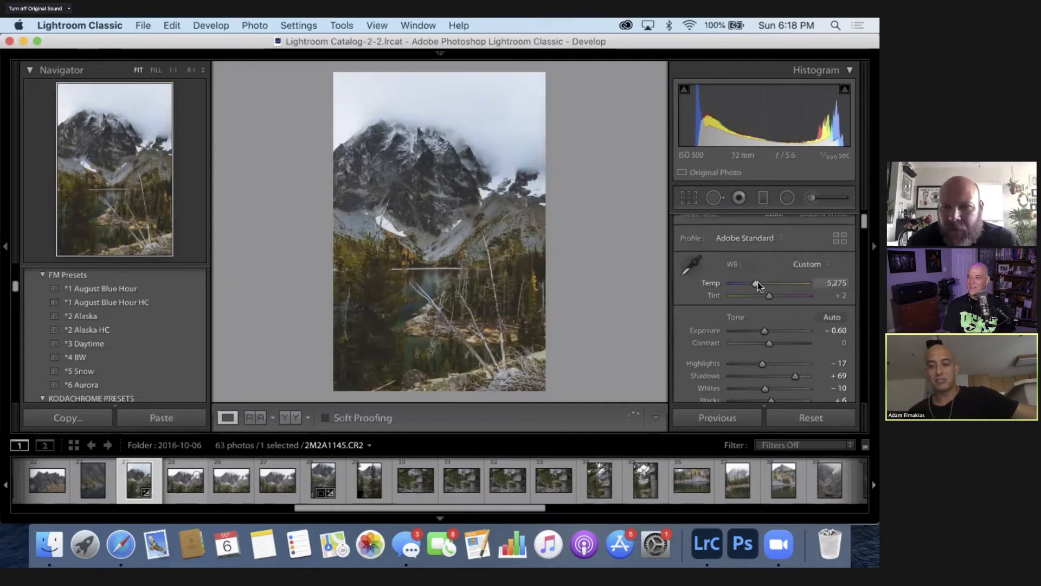
pyautogui.press('Right')
pyautogui.press('Right')
pyautogui.press('Right')
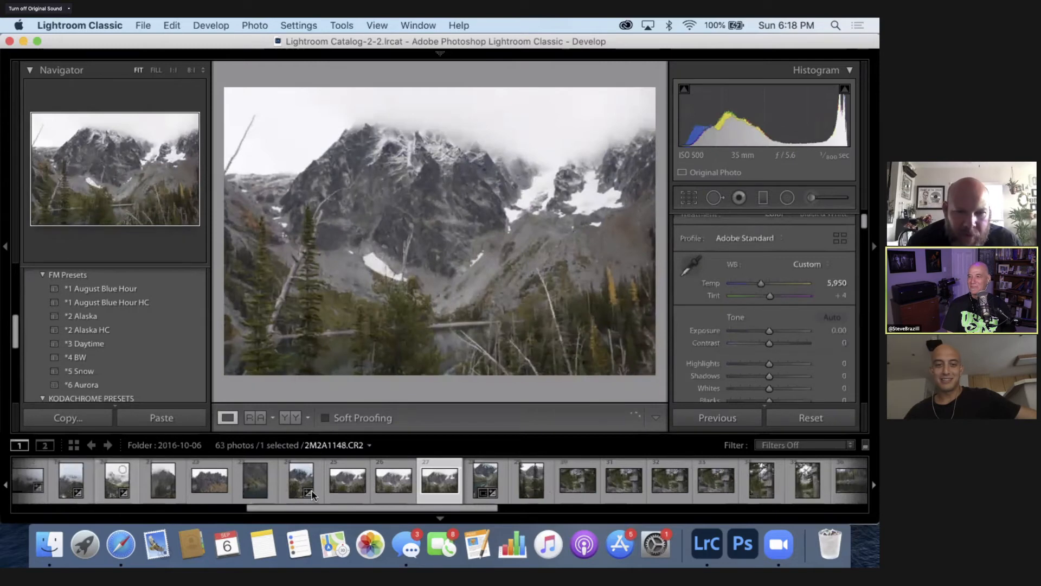
pyautogui.click(295, 483)
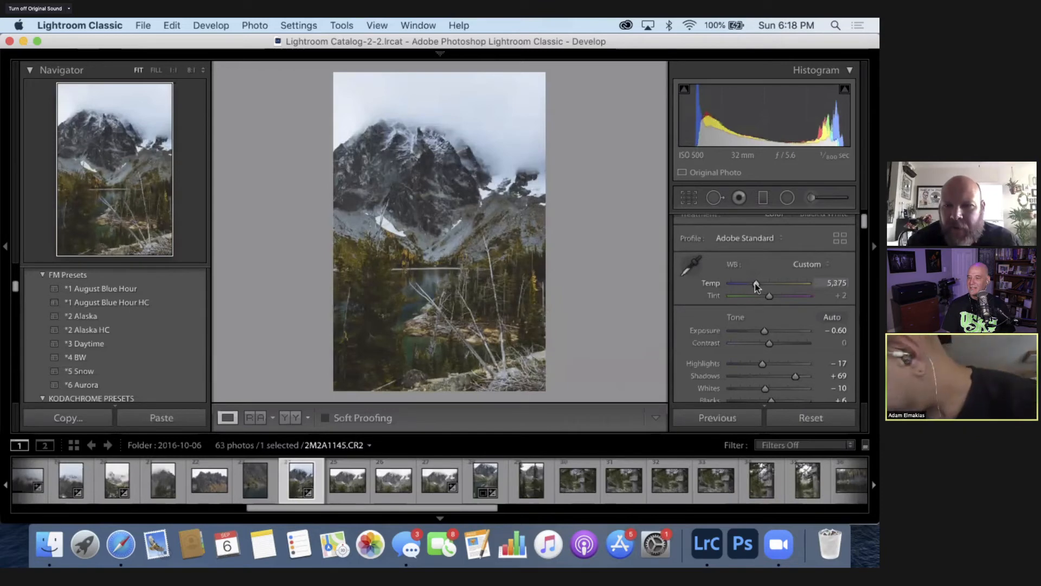
# - Warm the white balance temperature of 2M2A1145.CR2 to 5,675
pyautogui.moveTo(755, 283); pyautogui.dragTo(758, 285)
pyautogui.press('Up')
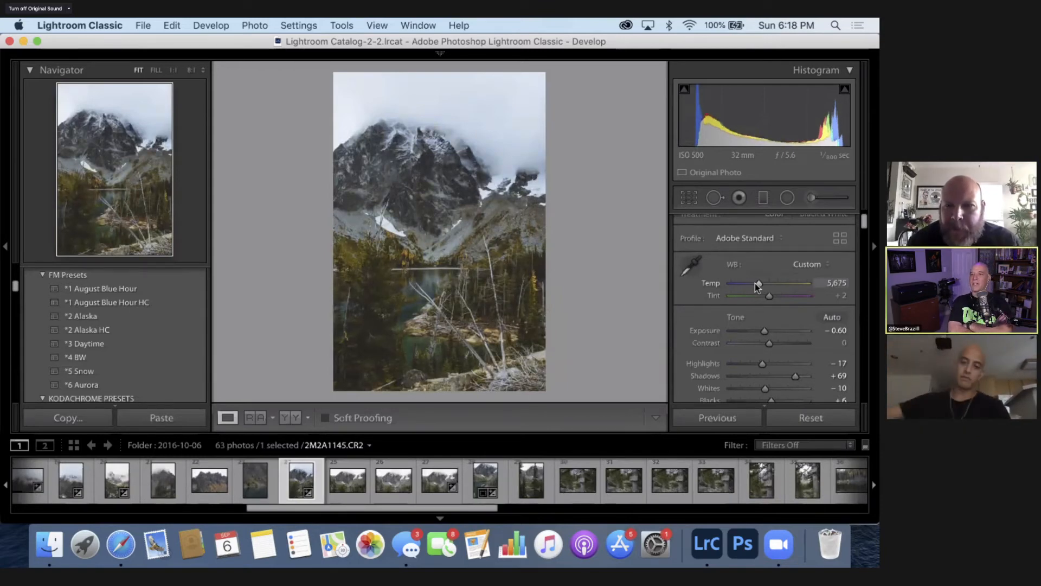
# - Reduce the Aqua saturation in the HSL colour settings to -21 and check the cloudy sky up close
pyautogui.scroll(-5, 815, 324)
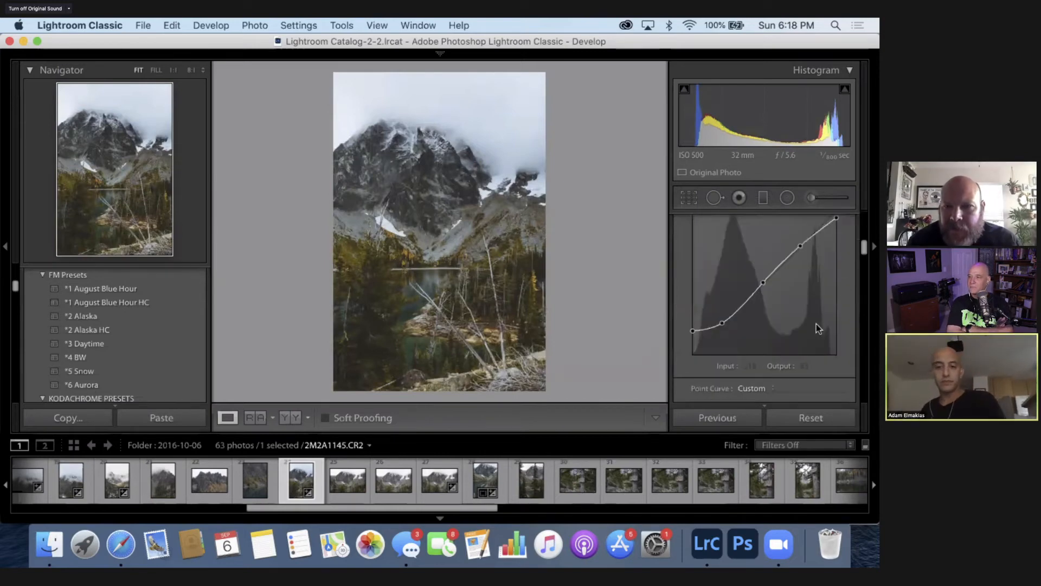
pyautogui.scroll(-5, 816, 324)
pyautogui.scroll(-1, 776, 249)
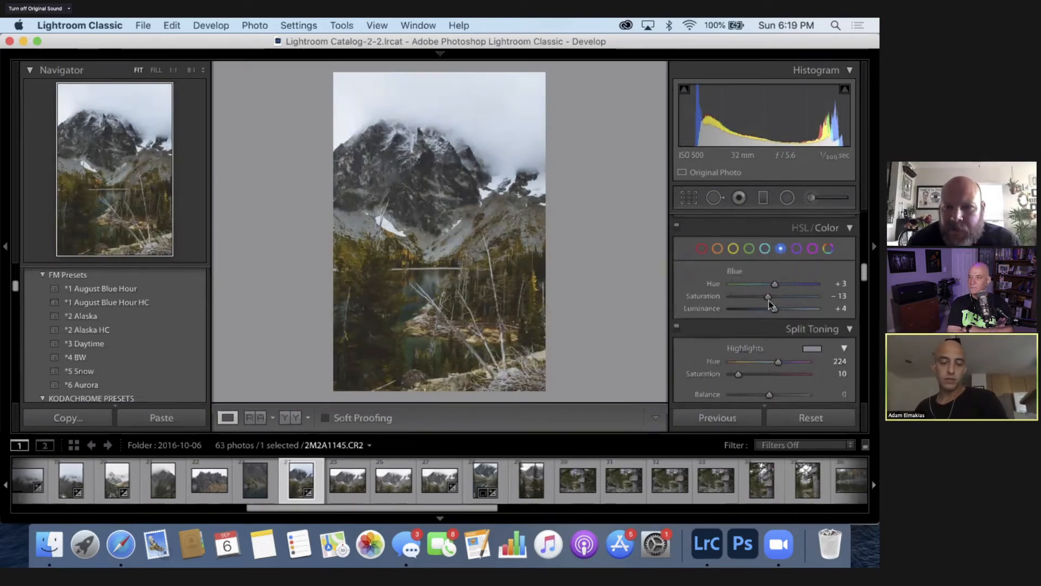
pyautogui.click(764, 248)
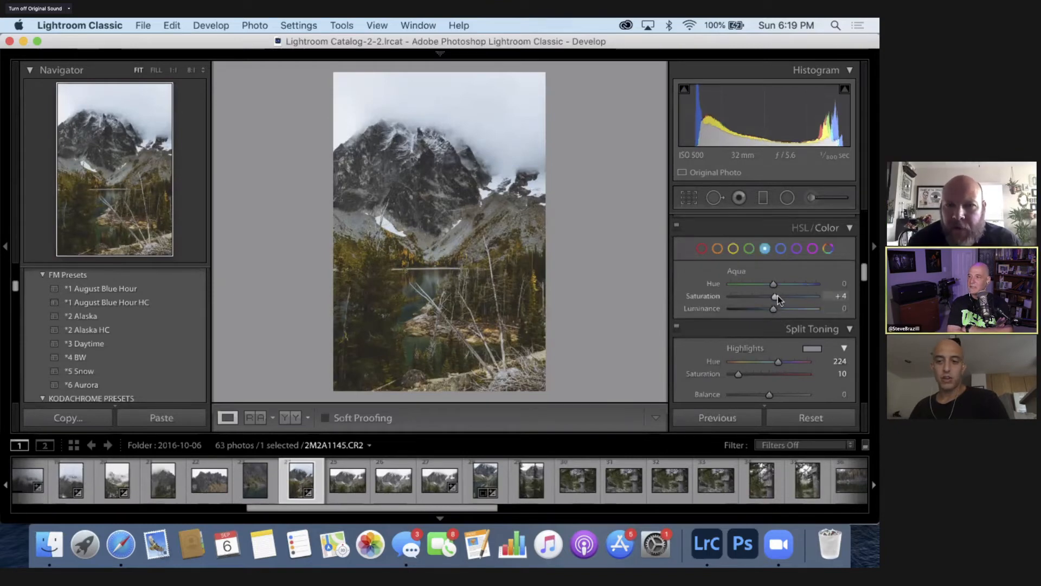
pyautogui.click(754, 299)
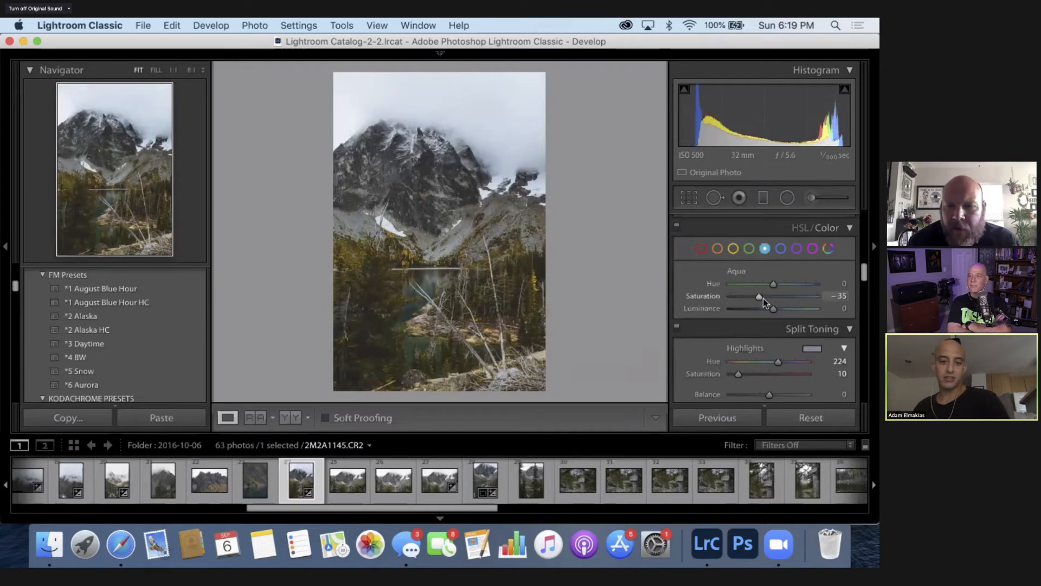
pyautogui.click(767, 297)
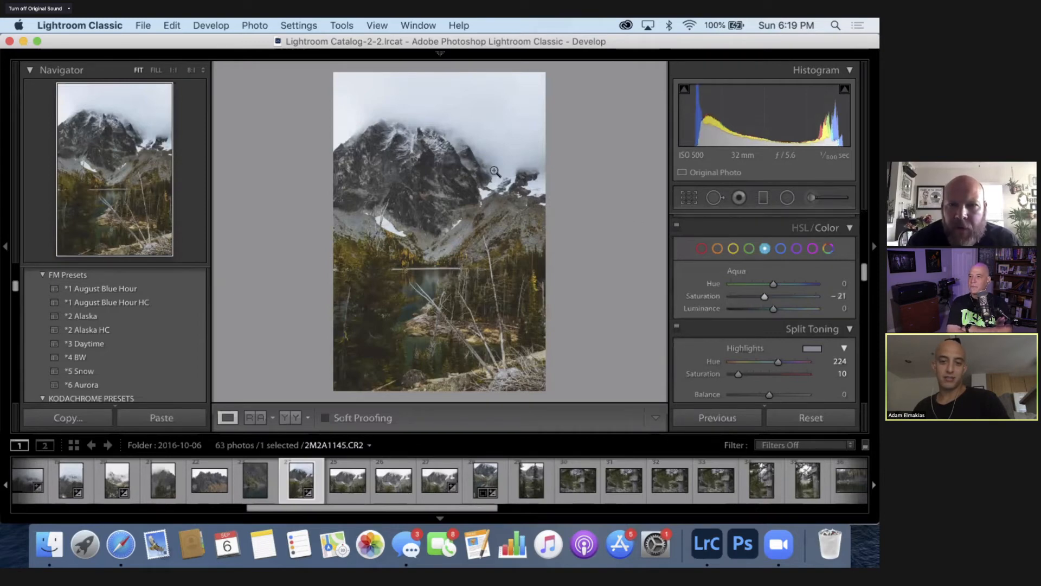
pyautogui.click(537, 165)
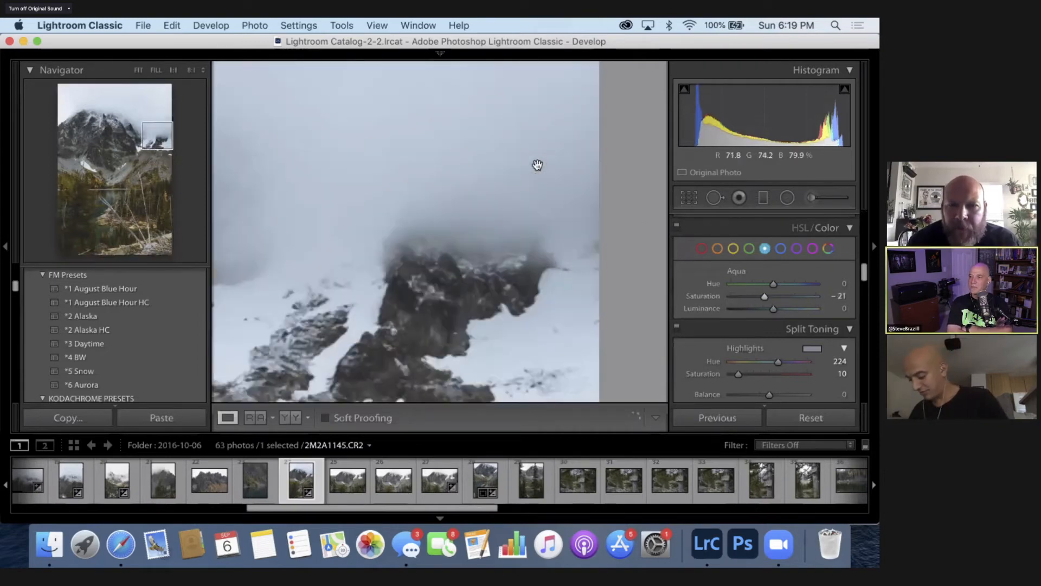
pyautogui.click(450, 130)
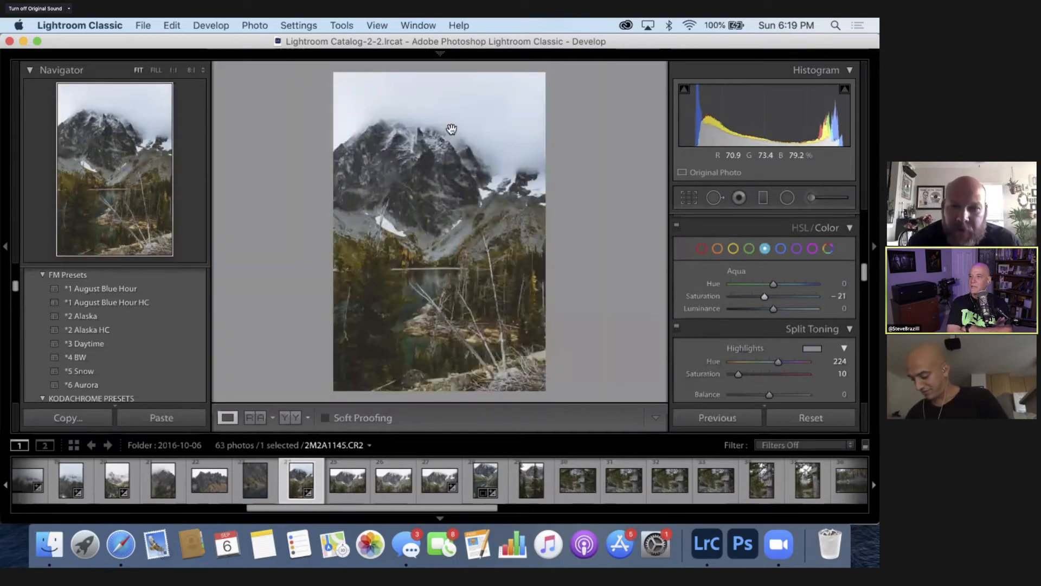
pyautogui.click(451, 130)
pyautogui.click(453, 131)
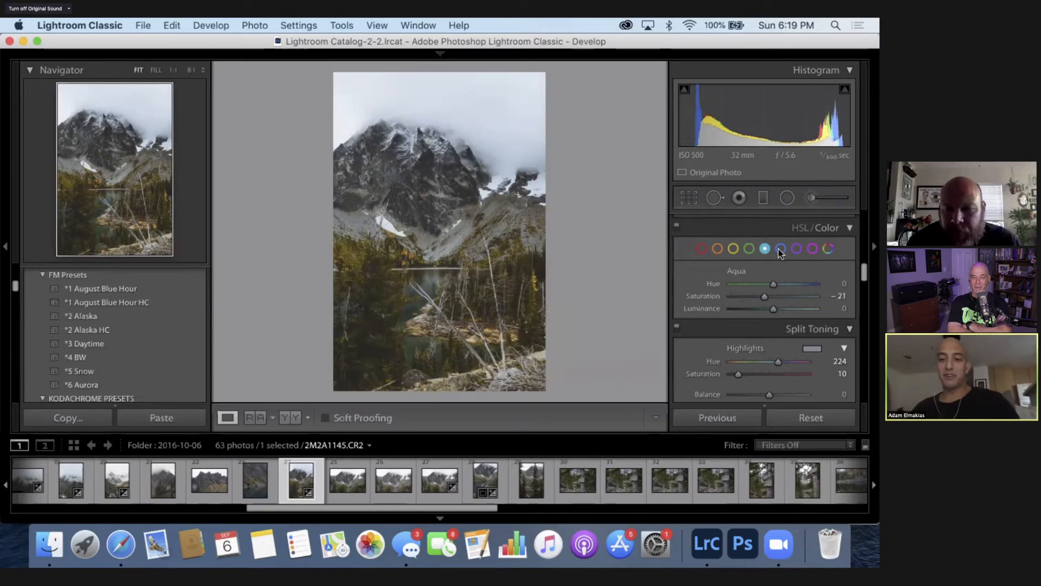
# - Set the Blue saturation to -29 and its luminance to -1, and collapse the HSL/Color settings
pyautogui.click(781, 248)
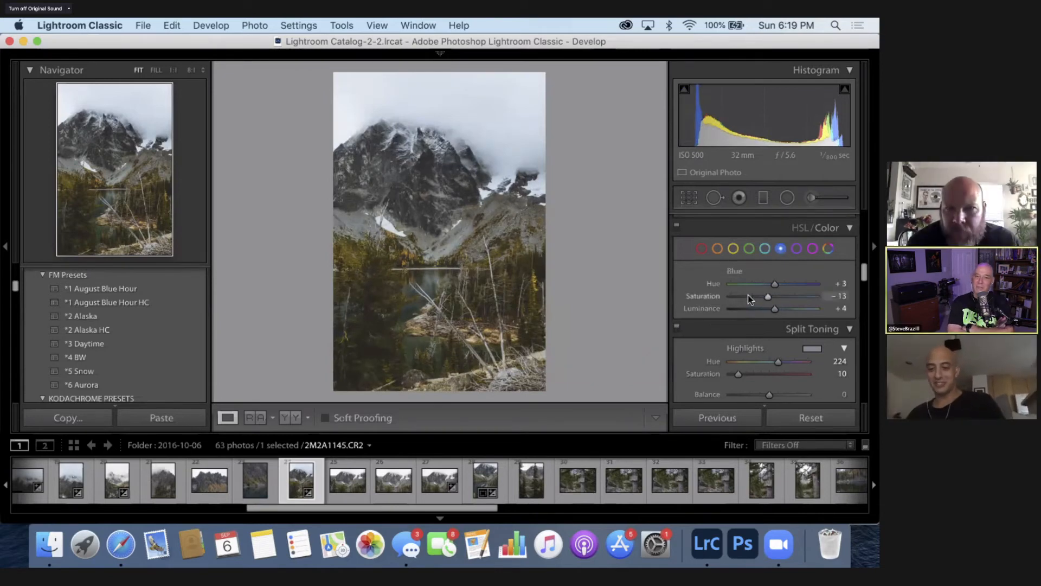
pyautogui.moveTo(753, 295); pyautogui.dragTo(759, 293)
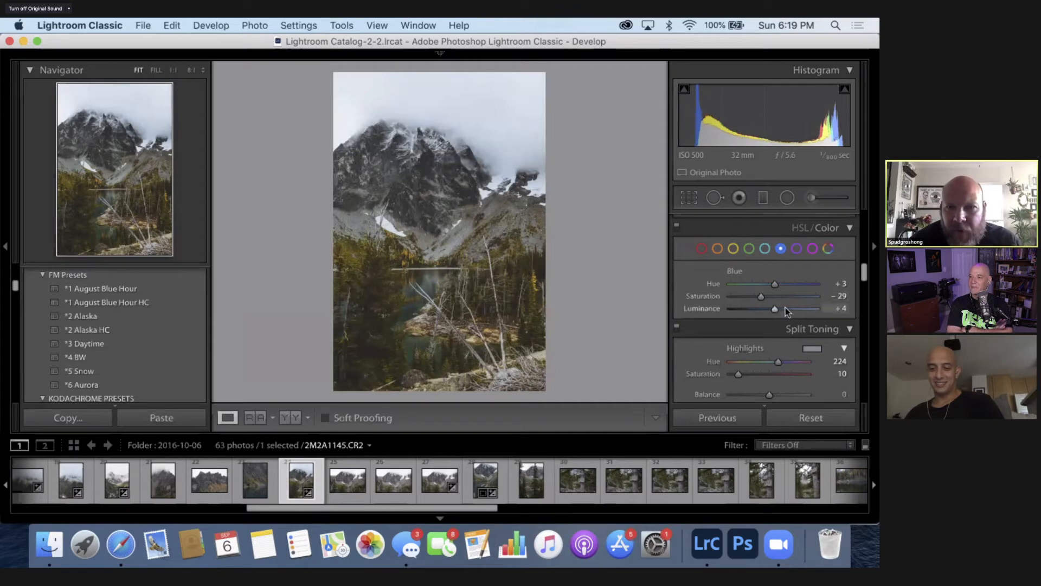
pyautogui.click(785, 308)
pyautogui.click(769, 308)
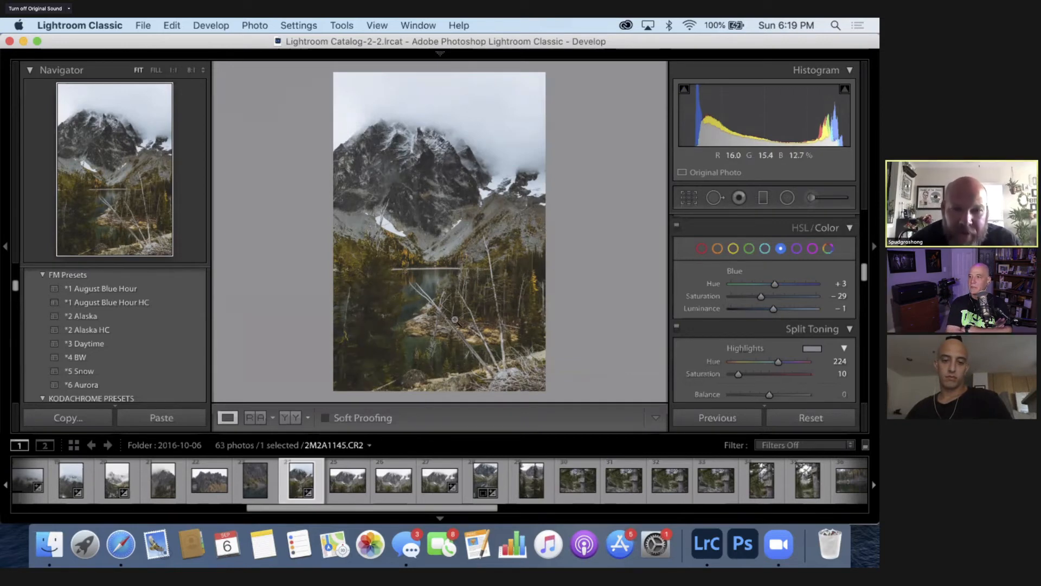
pyautogui.click(433, 282)
pyautogui.press('super+minus')
pyautogui.press('super+minus')
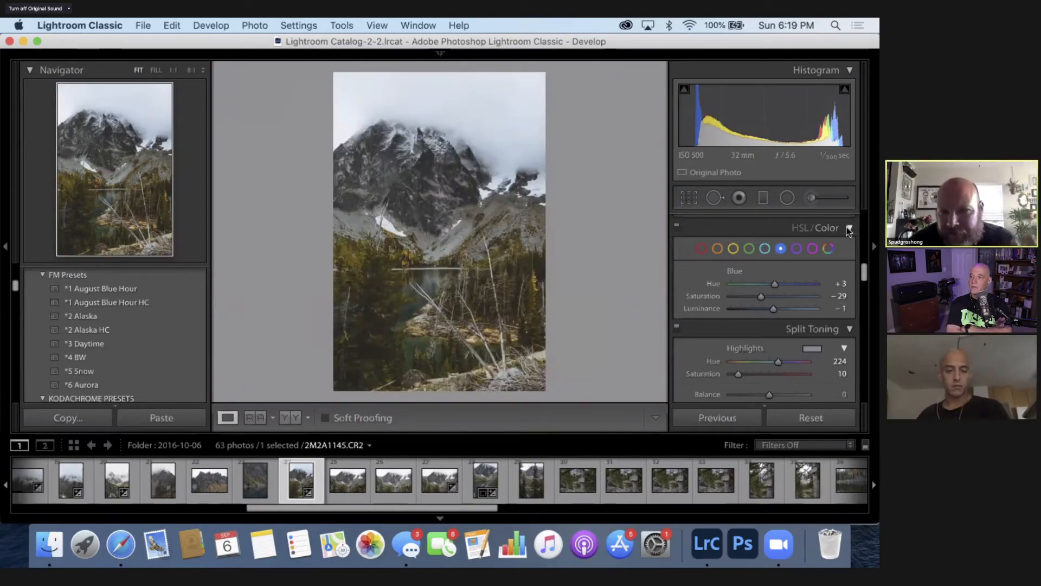
pyautogui.click(754, 232)
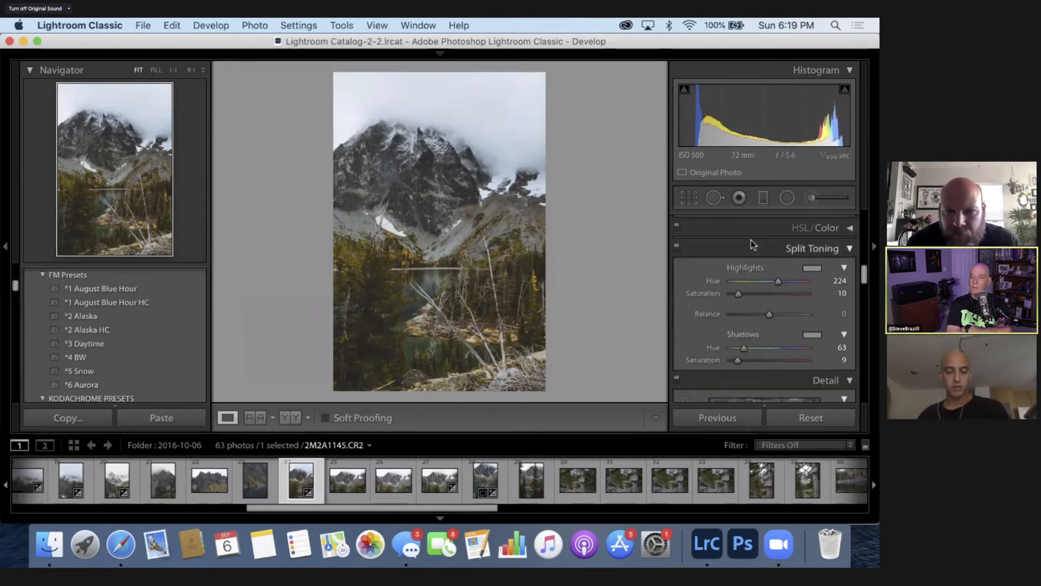
# - Brush a local adjustment mask across the rocky mountain peak with the Adjustment Brush
pyautogui.scroll(3, 742, 247)
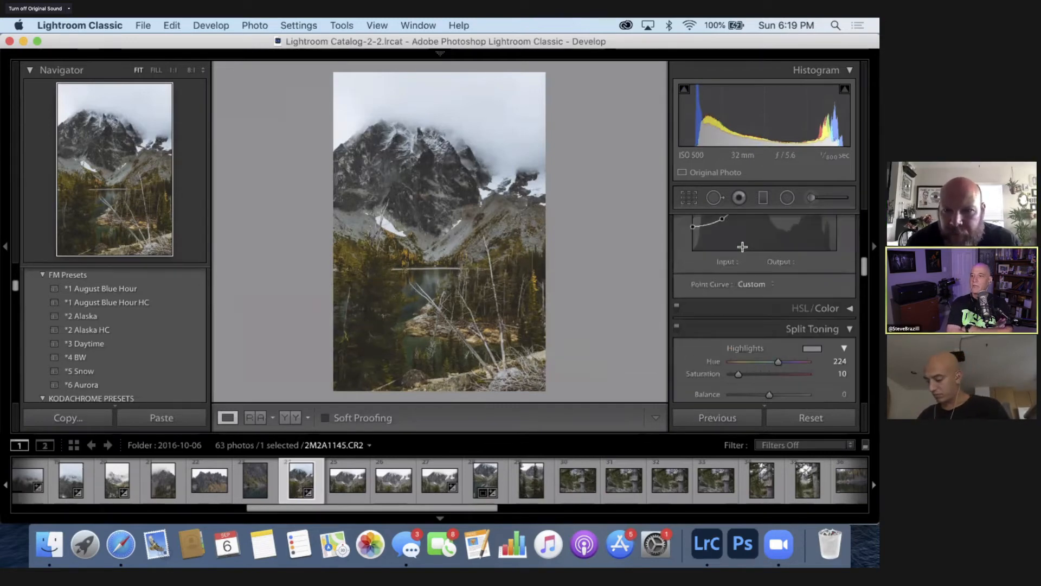
pyautogui.scroll(5, 742, 246)
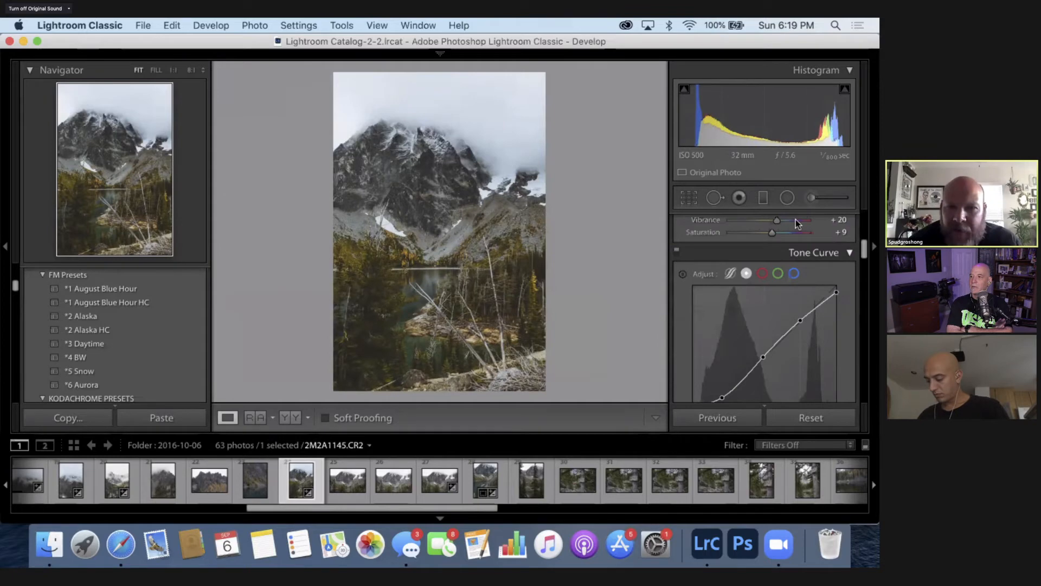
pyautogui.click(821, 197)
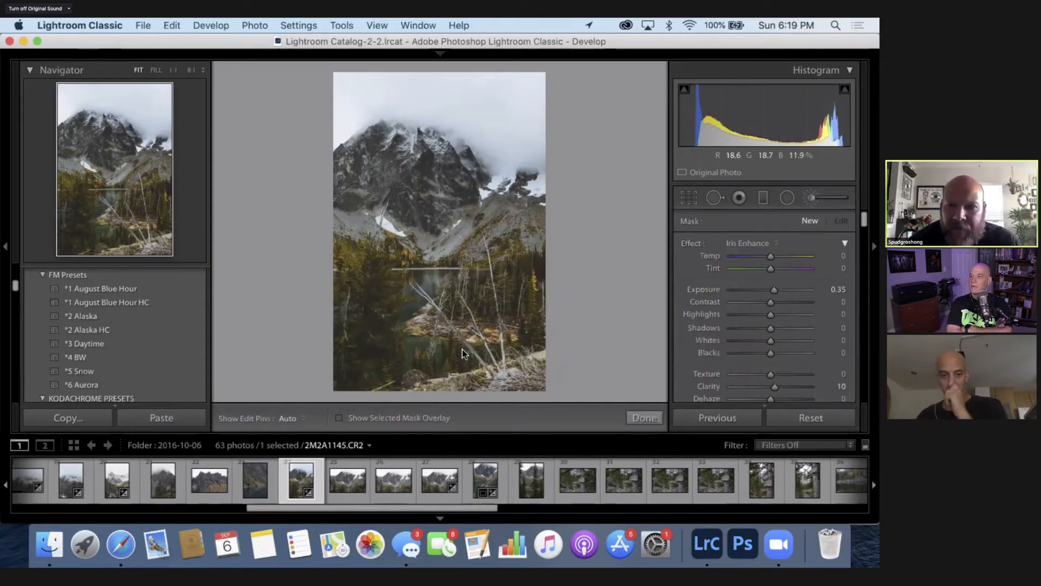
pyautogui.click(813, 199)
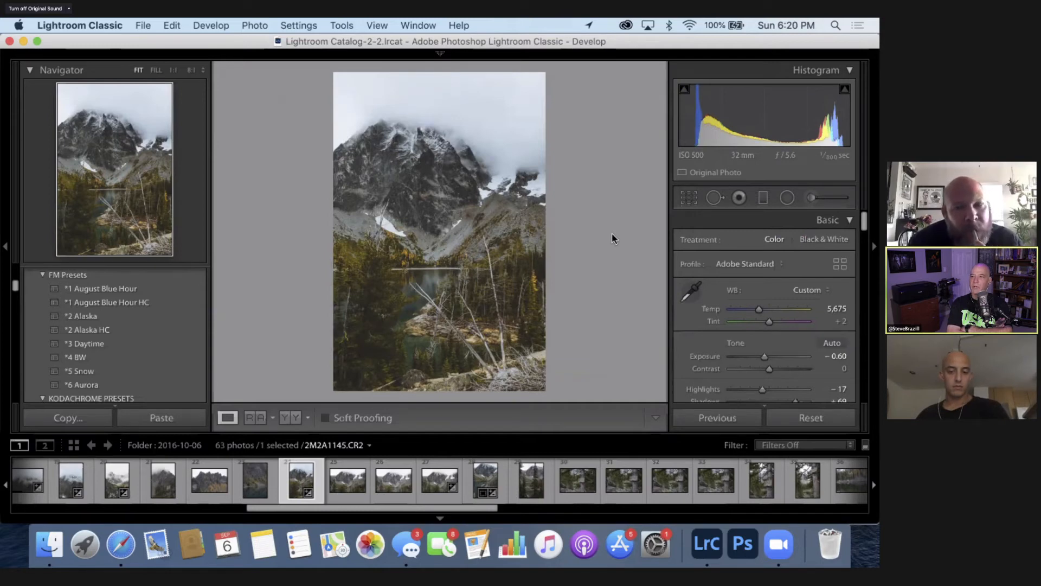
pyautogui.click(812, 199)
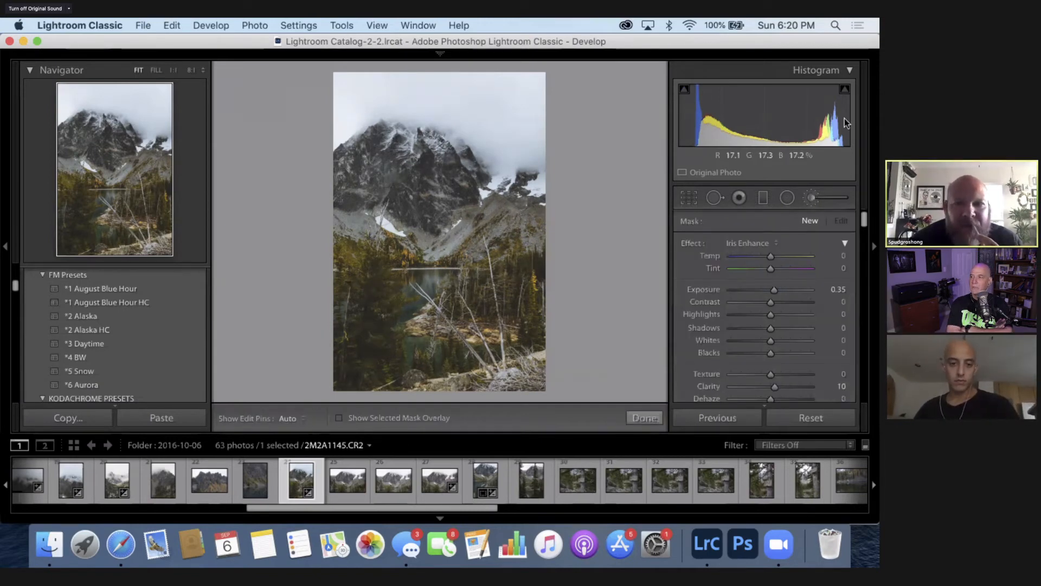
pyautogui.press('h')
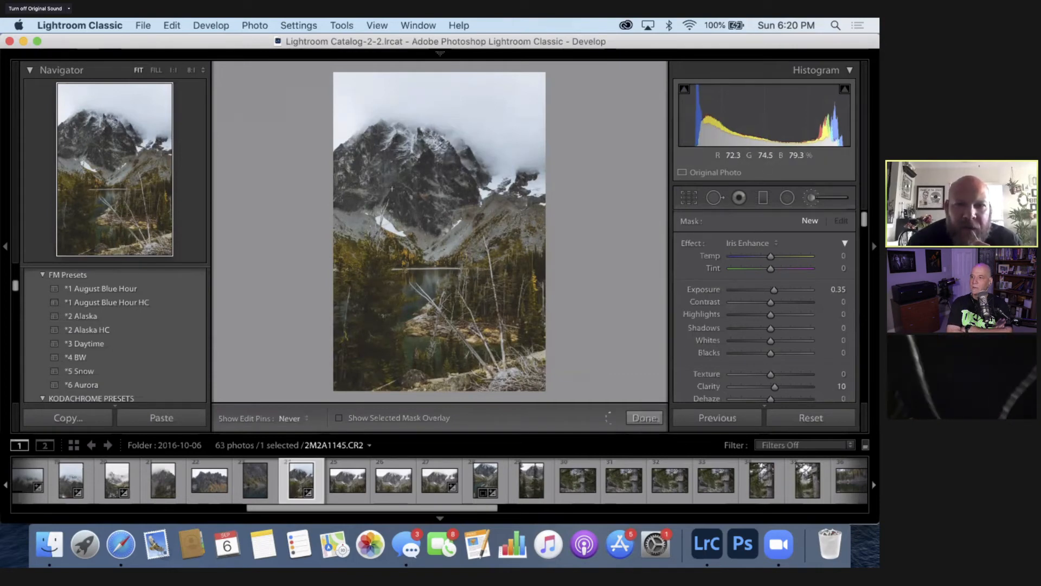
pyautogui.moveTo(382, 136)
pyautogui.mouseDown()
pyautogui.moveTo(386, 157)
pyautogui.moveTo(417, 156)
pyautogui.mouseUp()
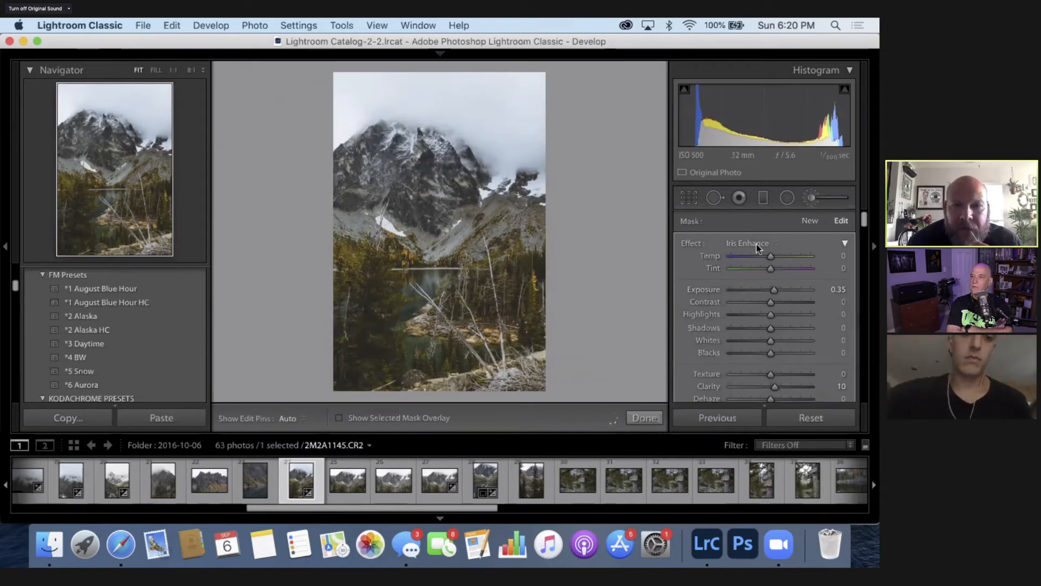
# - Change the mountain mask's effect to Dehaze and set its Dehaze amount to 5
pyautogui.click(755, 244)
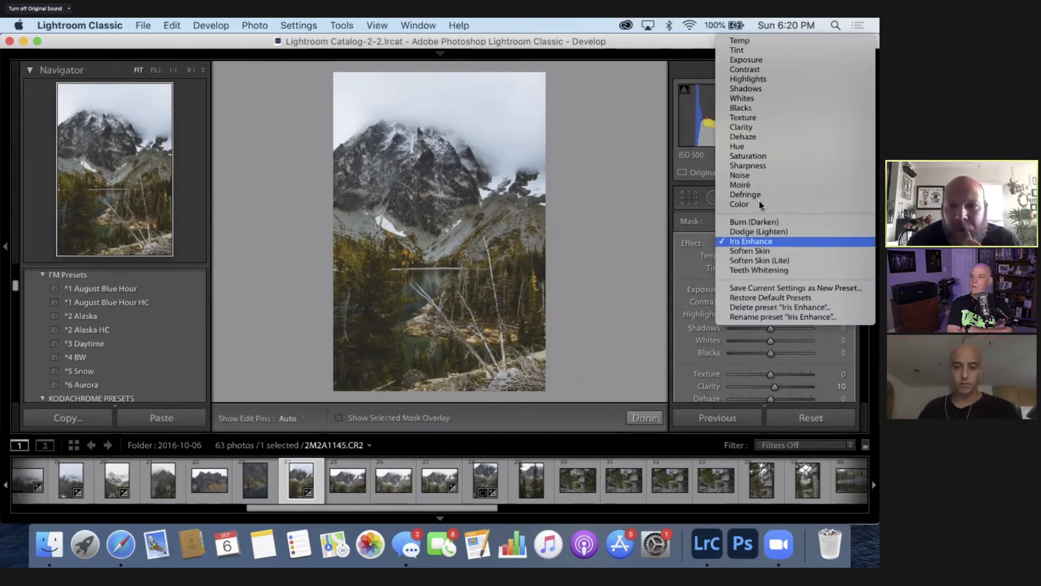
pyautogui.click(762, 138)
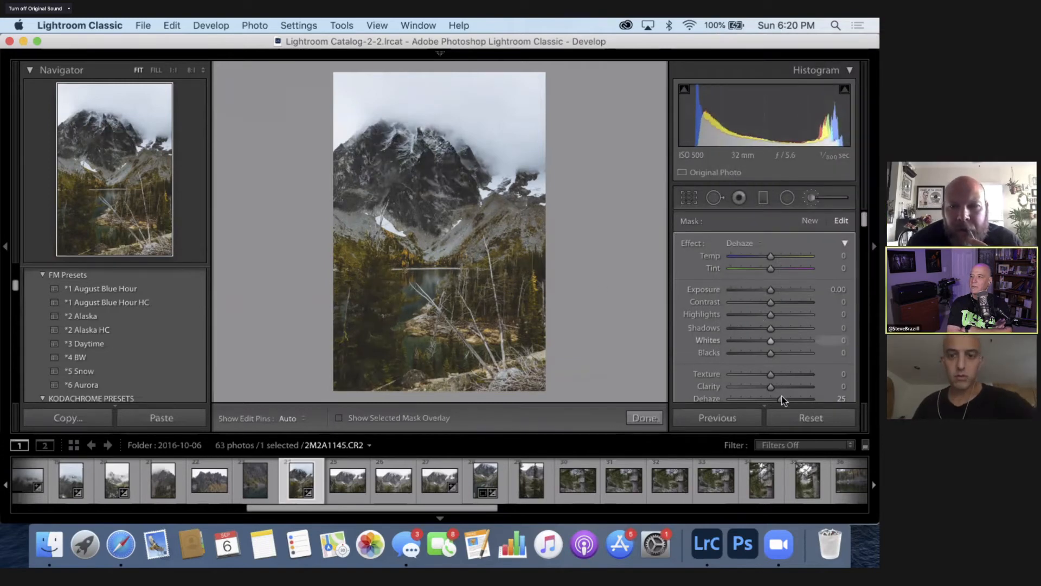
pyautogui.moveTo(782, 401); pyautogui.dragTo(783, 401)
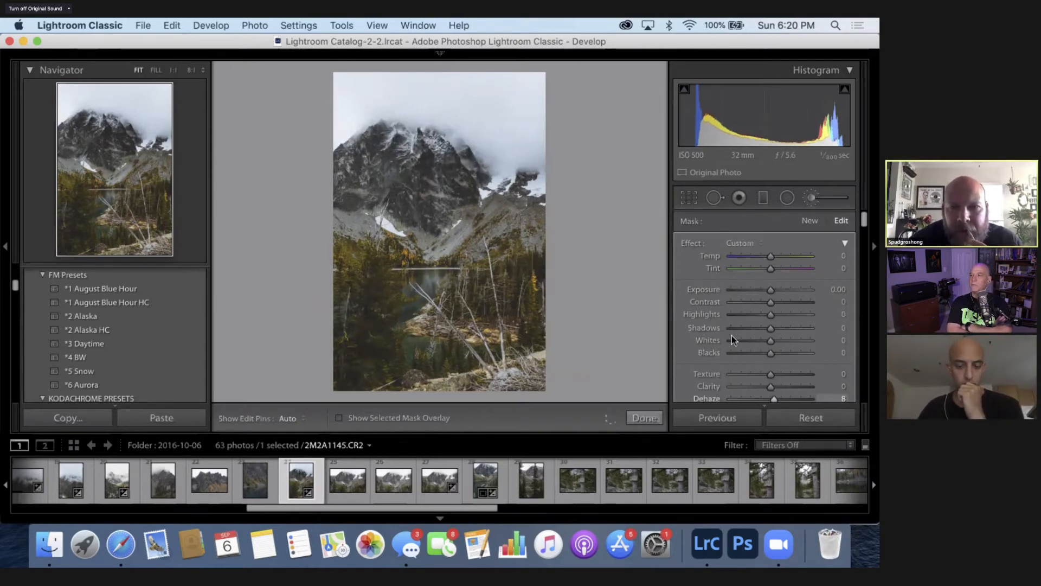
pyautogui.scroll(-1, 731, 336)
pyautogui.scroll(-2, 731, 335)
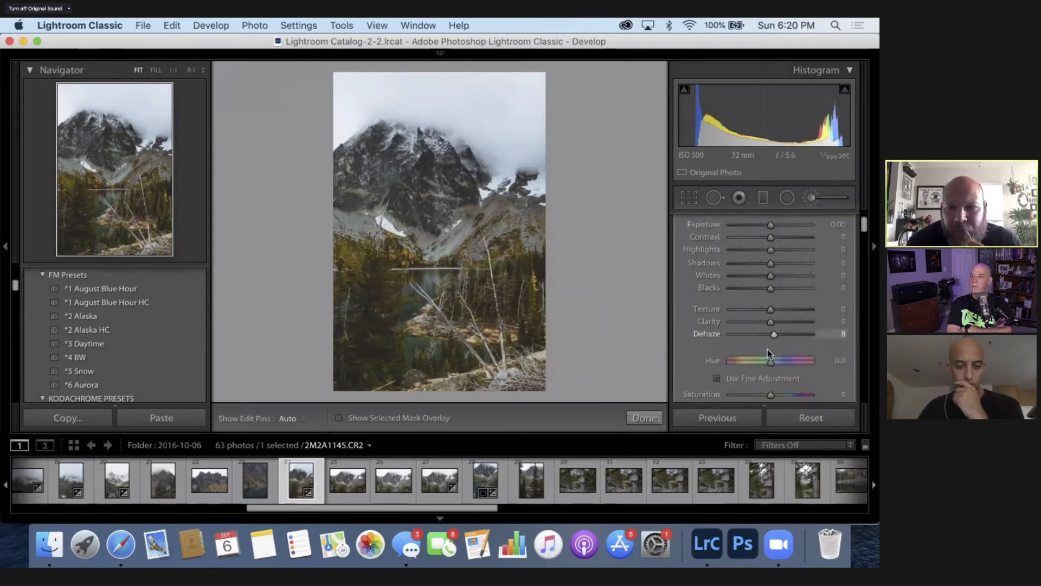
pyautogui.moveTo(774, 337); pyautogui.dragTo(773, 338)
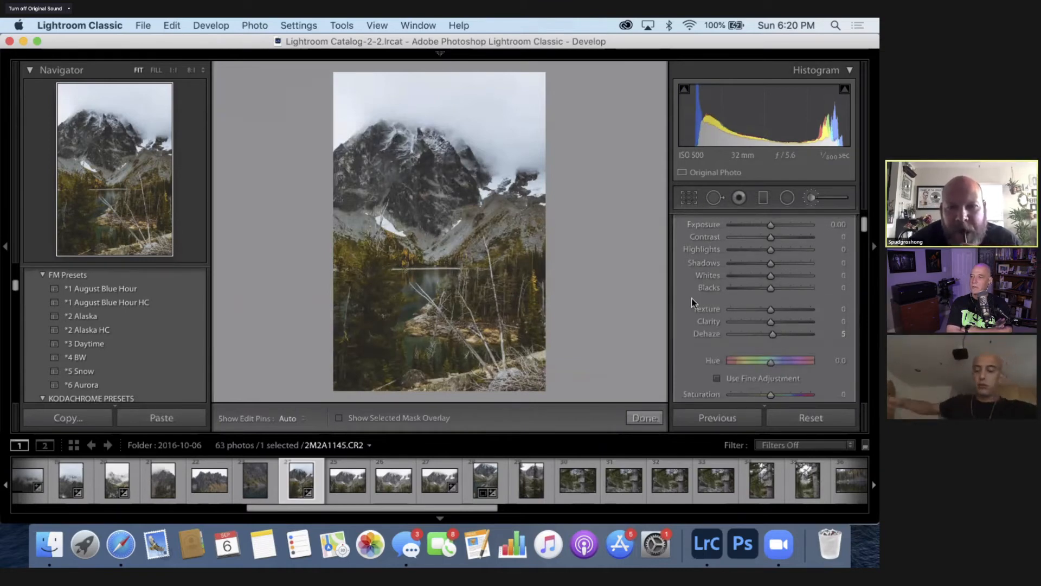
pyautogui.scroll(2, 692, 300)
pyautogui.scroll(1, 692, 302)
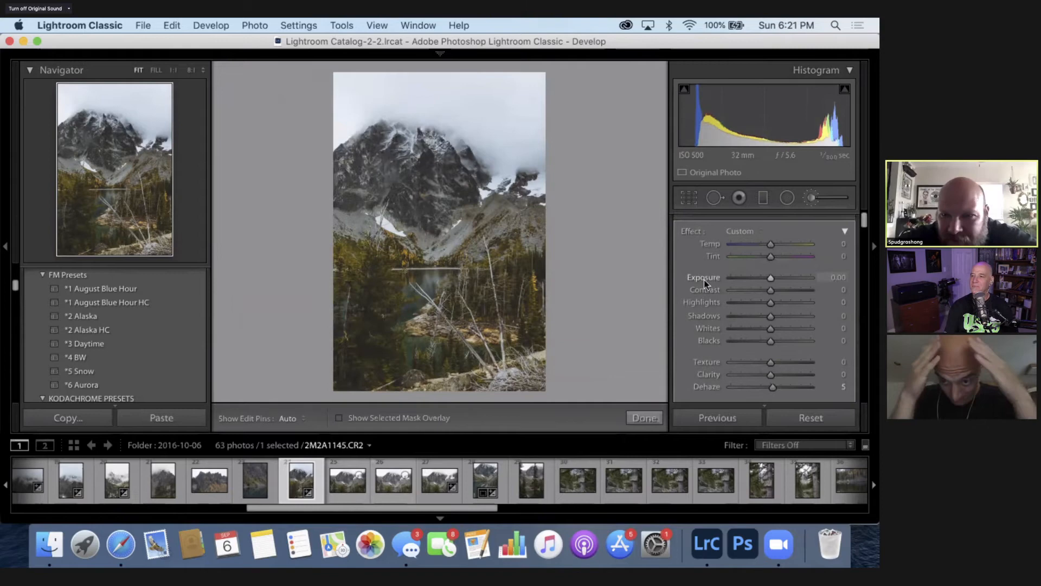
# - Finish the brush adjustment and lower the photo's Shadows to +59
pyautogui.click(812, 198)
pyautogui.moveTo(796, 391); pyautogui.dragTo(793, 393)
pyautogui.press('Down')
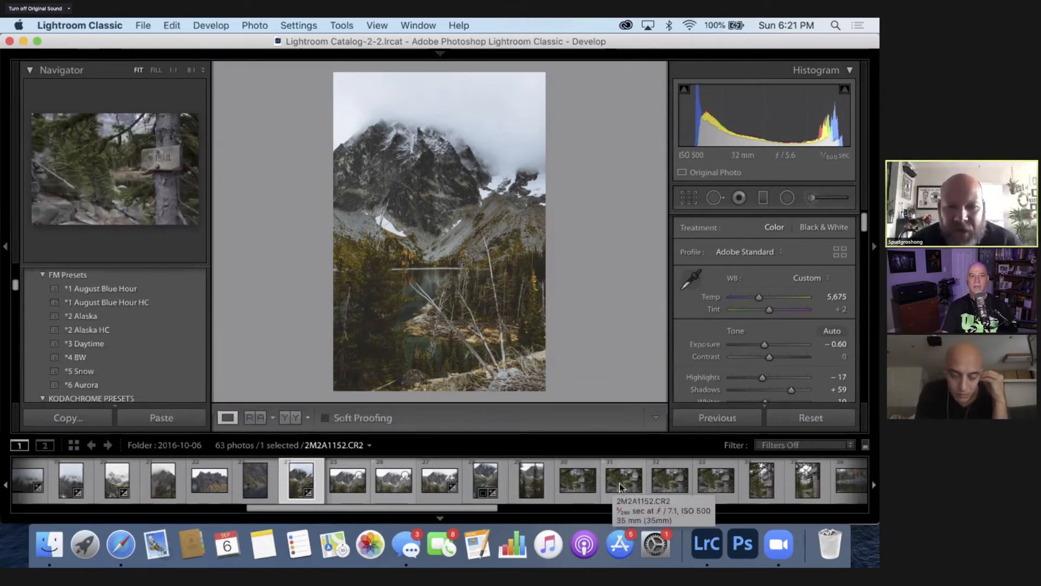
# - Select photo 2M2A1149.CR2 for comparison and return to 2M2A1145.CR2
pyautogui.click(484, 480)
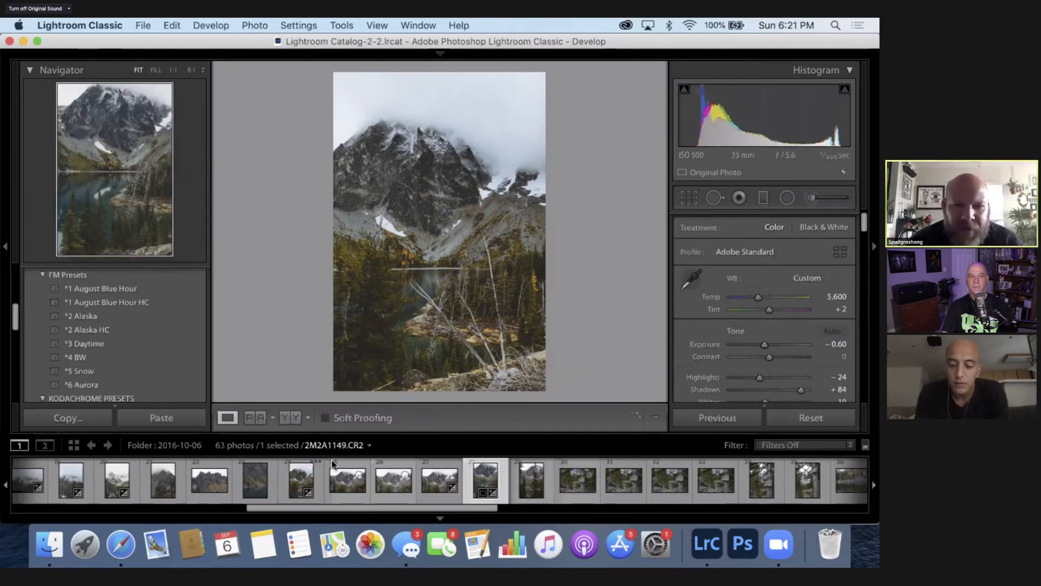
pyautogui.click(296, 487)
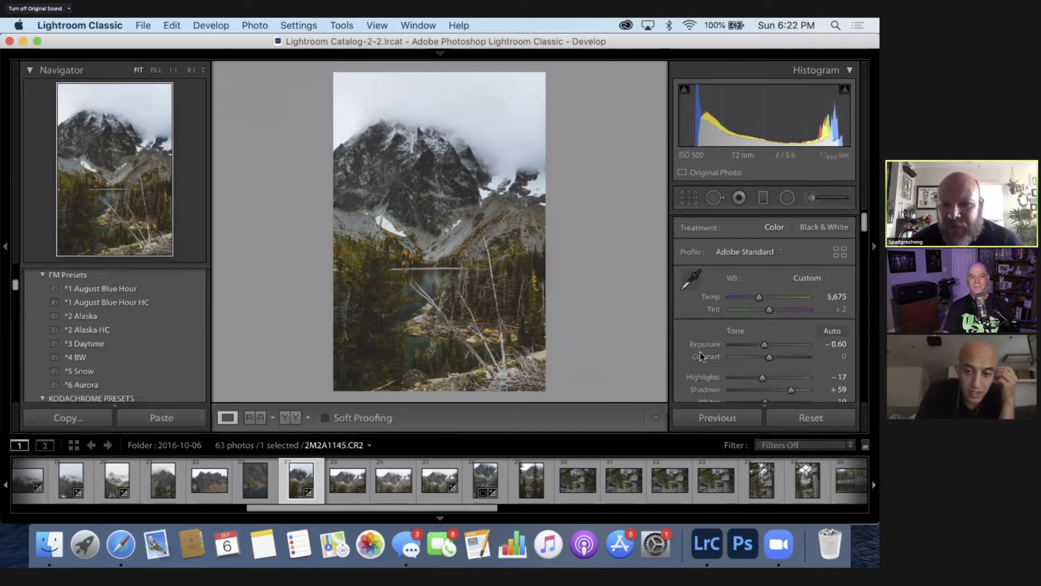
# - Set the Contrast of 2M2A1145.CR2 to +5 and its Shadows to +54
pyautogui.scroll(-3, 701, 353)
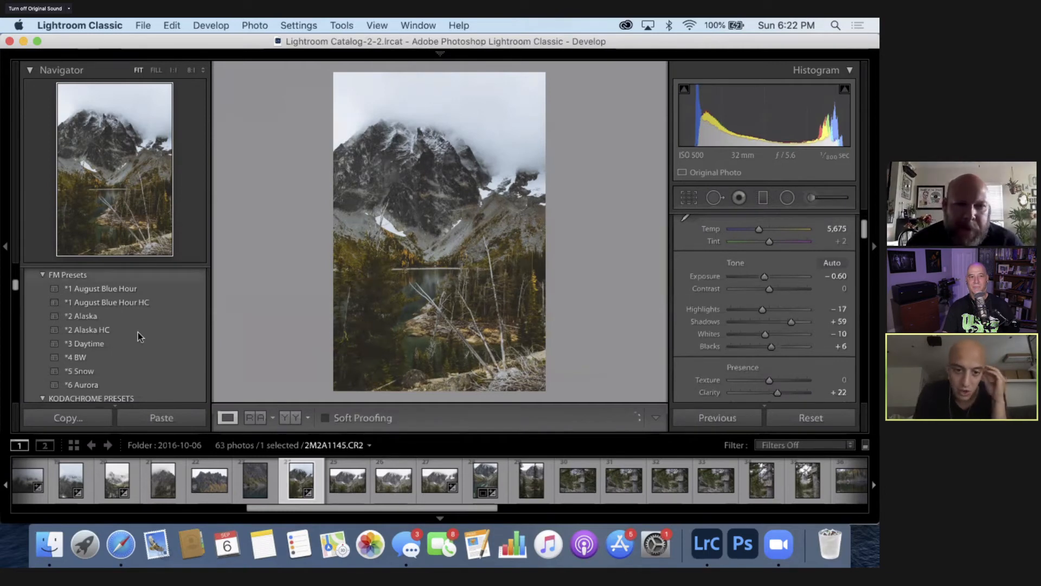
pyautogui.scroll(1, 138, 332)
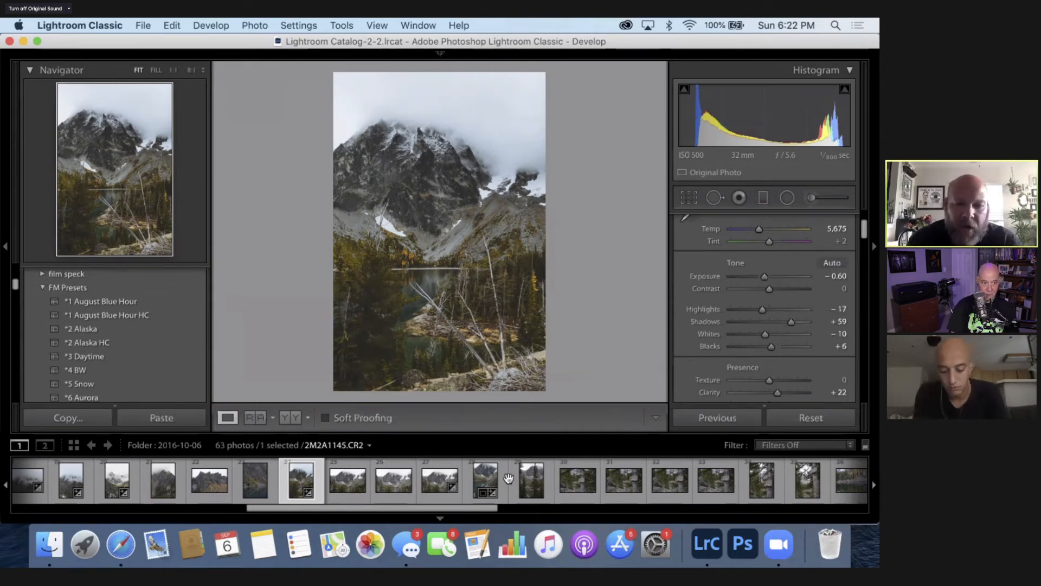
pyautogui.scroll(1, 509, 477)
pyautogui.scroll(10, 509, 478)
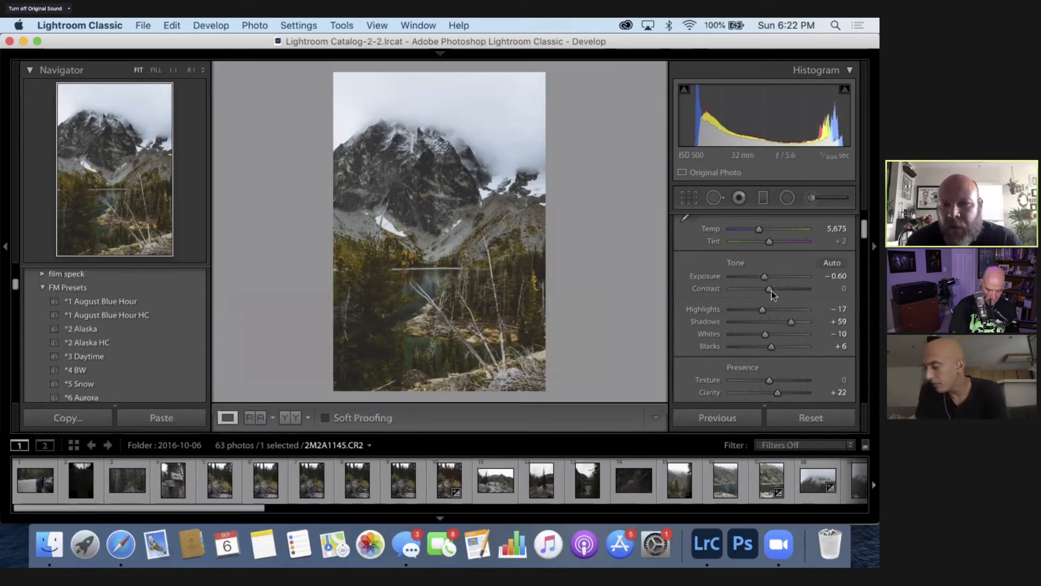
pyautogui.moveTo(770, 288); pyautogui.dragTo(771, 293)
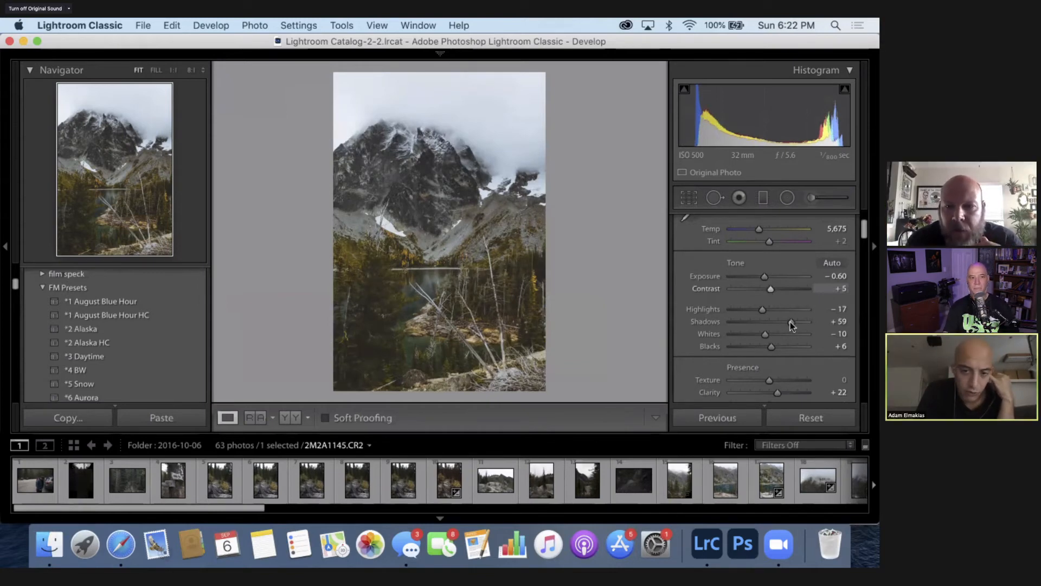
pyautogui.moveTo(791, 321); pyautogui.dragTo(789, 321)
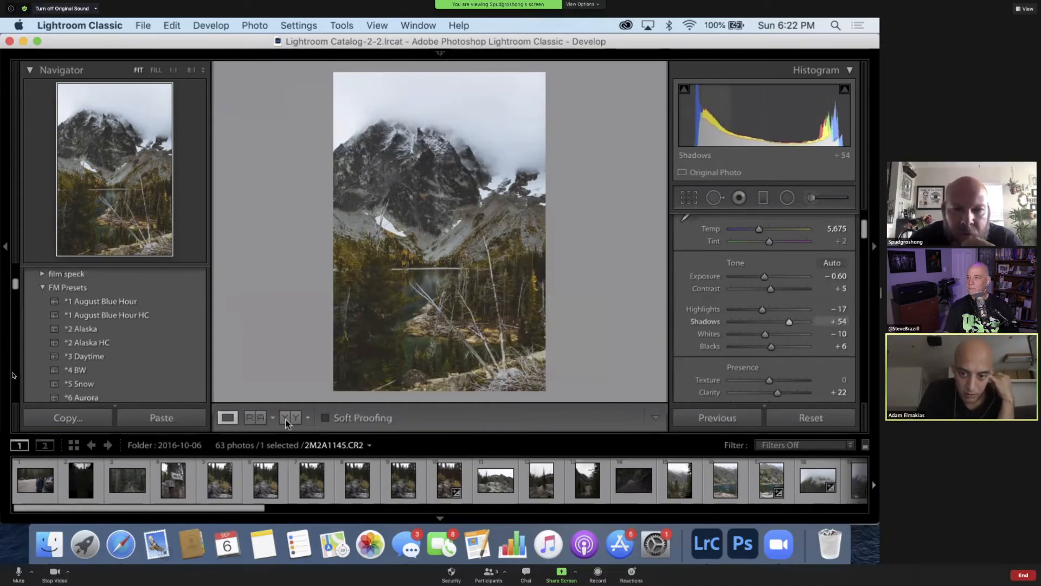
# - Show the photo in side-by-side before and after view and set the white balance temperature to 5,725
pyautogui.click(287, 418)
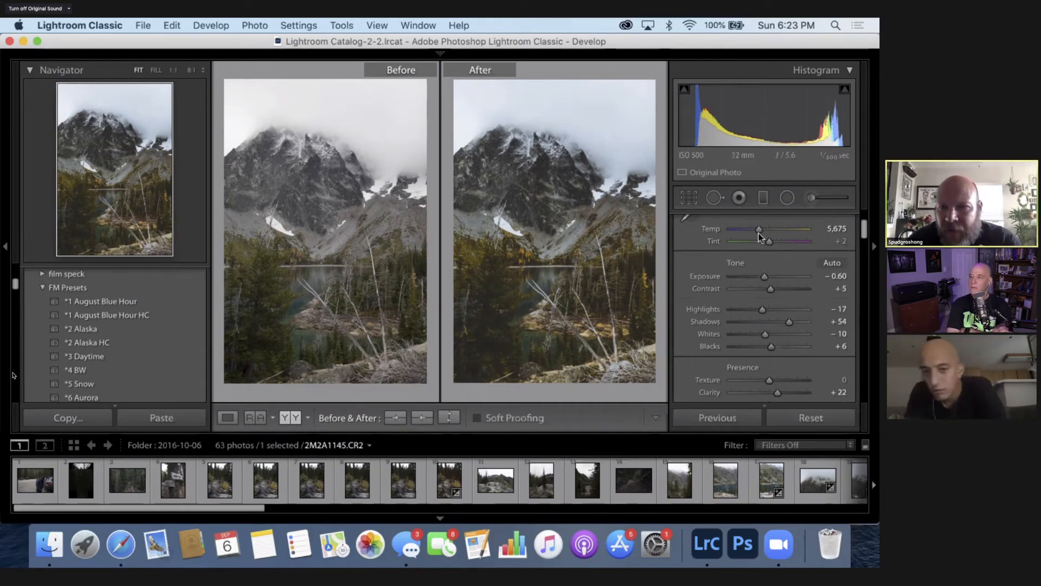
pyautogui.moveTo(758, 232); pyautogui.dragTo(733, 223)
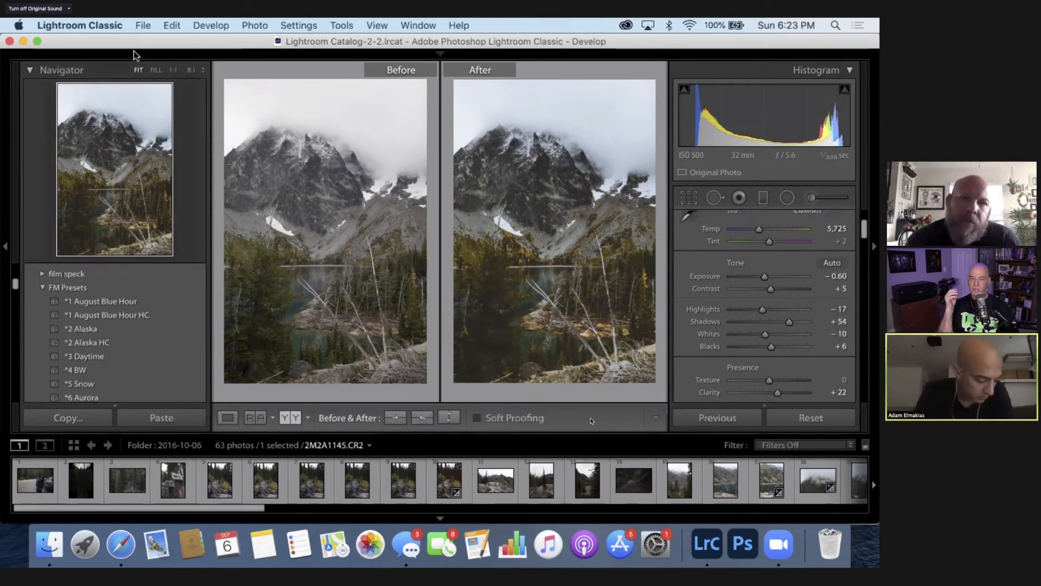
# - Hide the filmstrip and the Navigator and presets area to enlarge the before and after comparison, and look over the Develop settings
pyautogui.moveTo(133, 51)
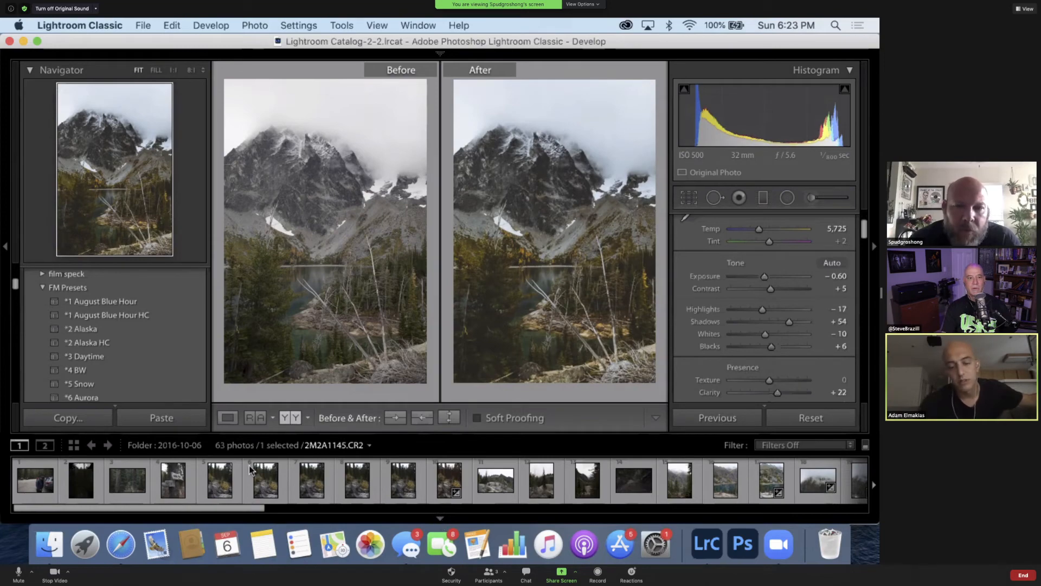
pyautogui.click(440, 519)
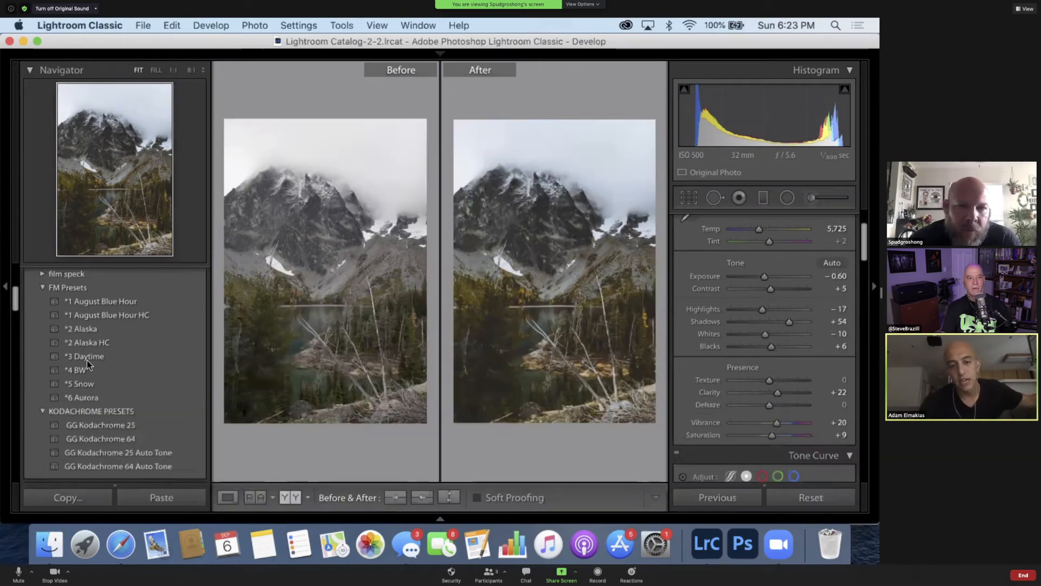
pyautogui.click(5, 287)
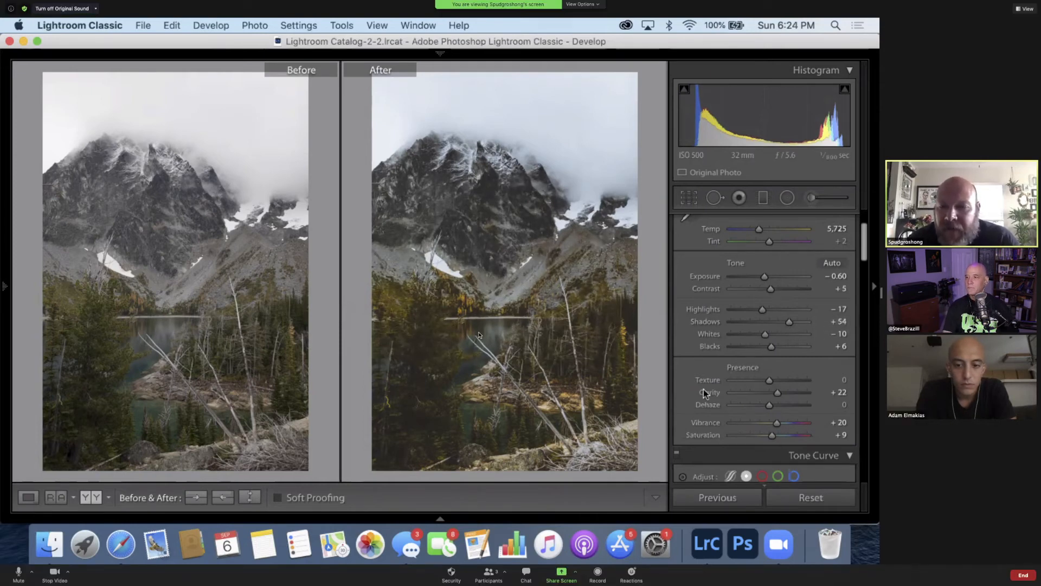
pyautogui.scroll(-10, 704, 389)
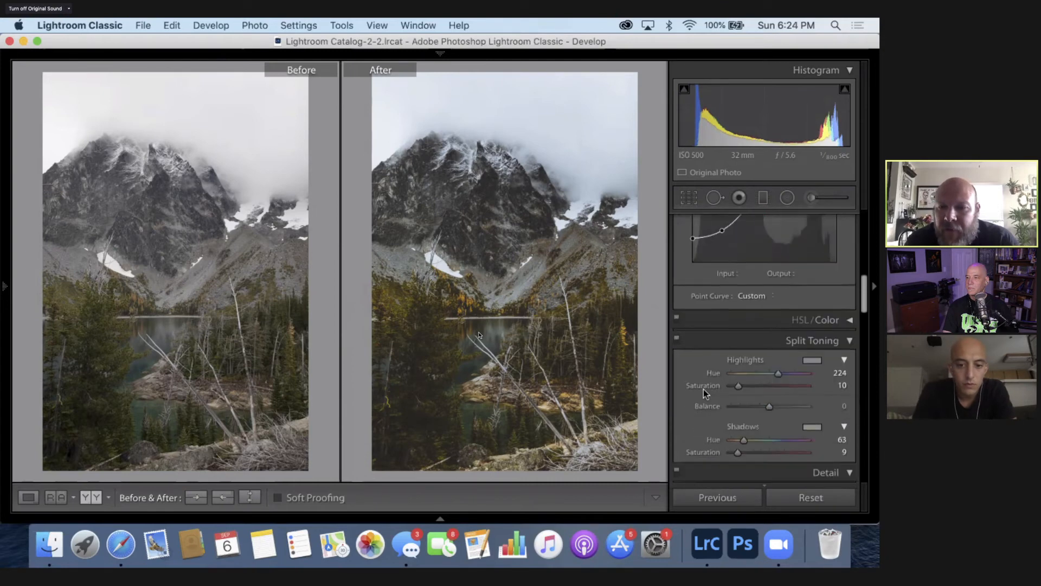
pyautogui.scroll(10, 704, 389)
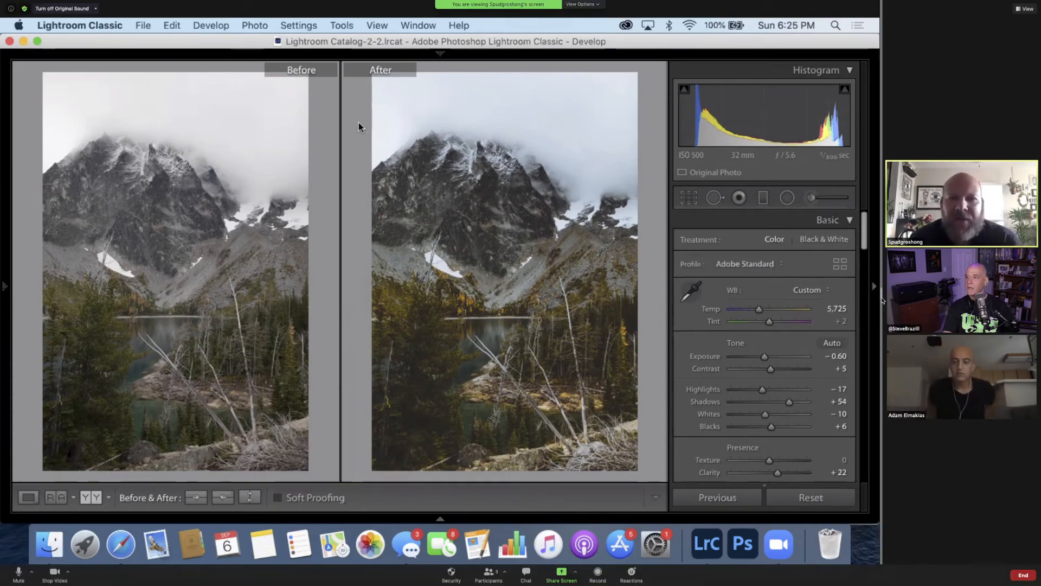
# - Shrink the shared screen to enlarge the participant videos, and examine the photo's sharpening, lens correction, Transform and Effects settings
pyautogui.moveTo(882, 299); pyautogui.dragTo(604, 329)
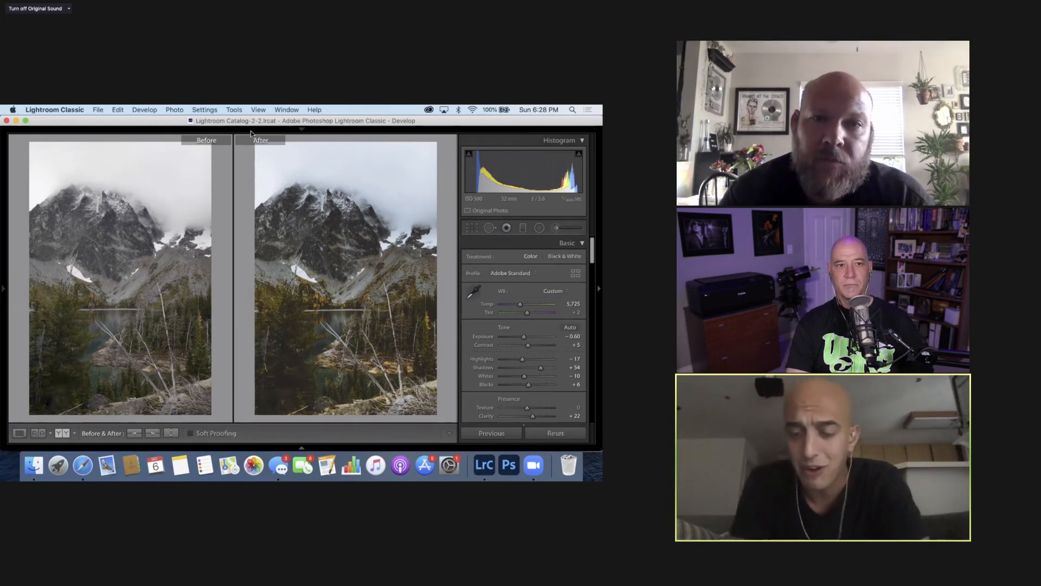
pyautogui.moveTo(236, 131)
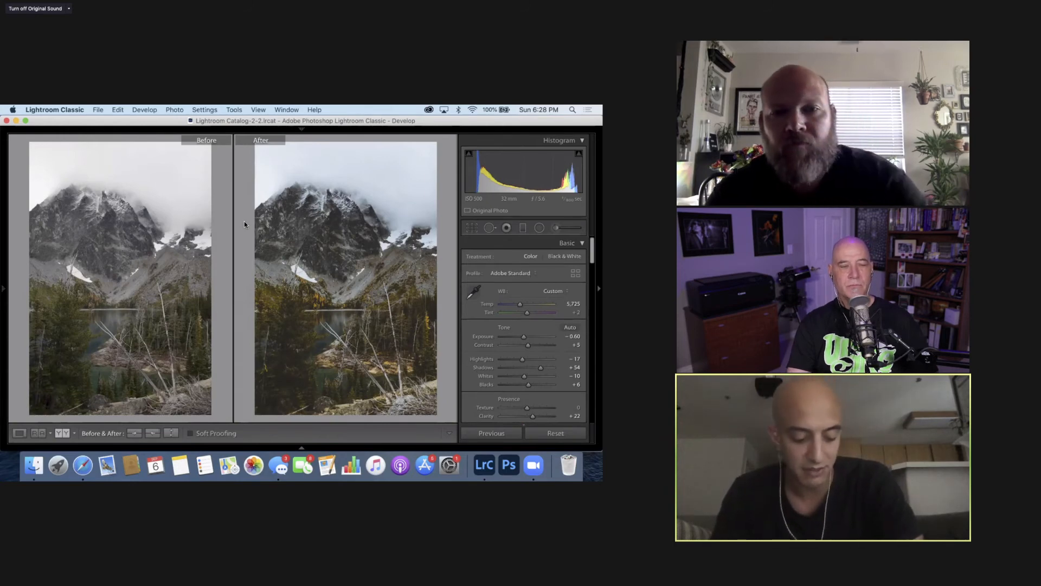
pyautogui.scroll(-15, 503, 328)
pyautogui.scroll(-8, 504, 330)
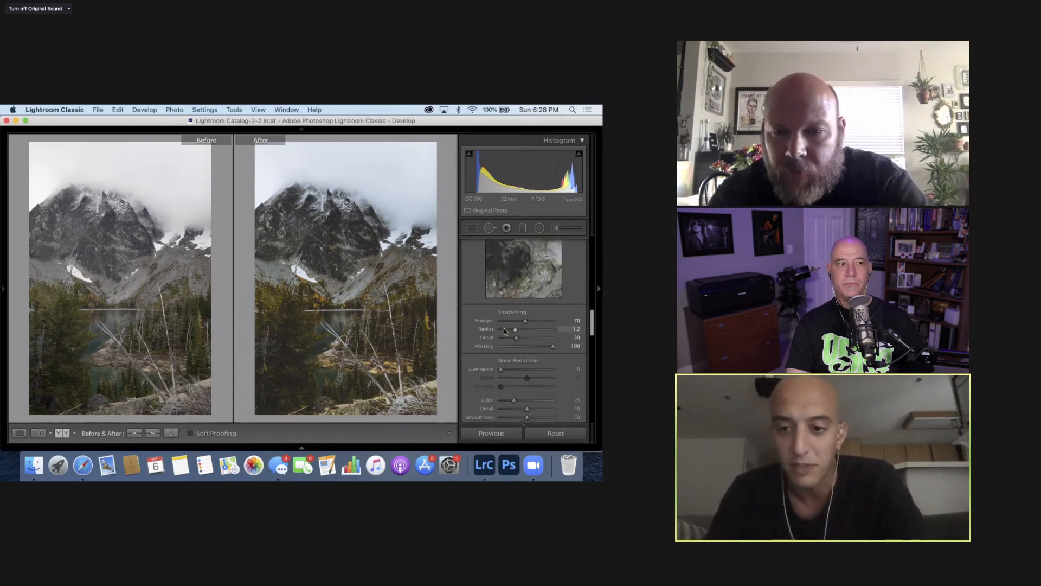
pyautogui.scroll(-8, 504, 330)
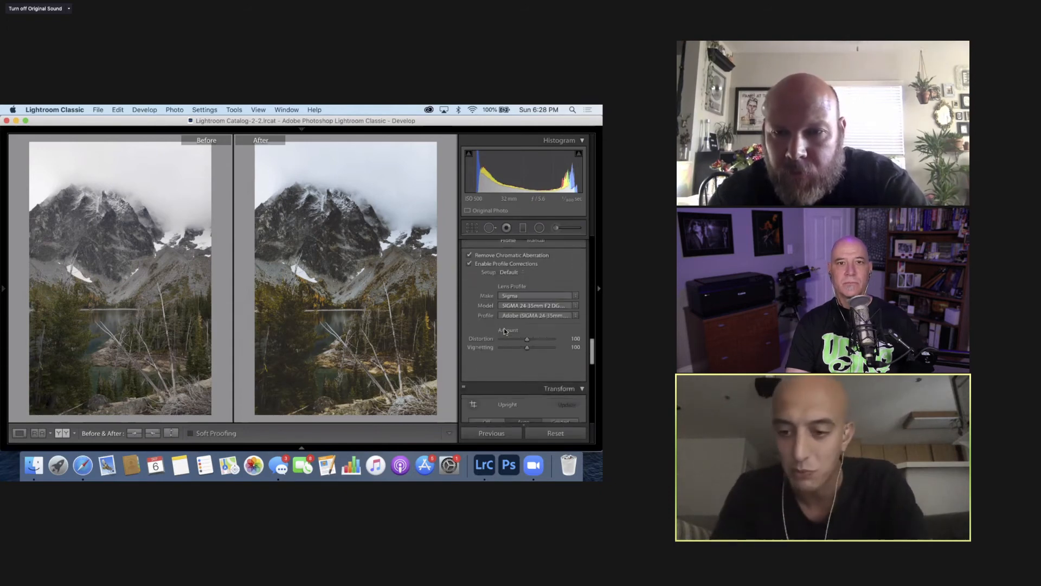
pyautogui.scroll(-2, 504, 330)
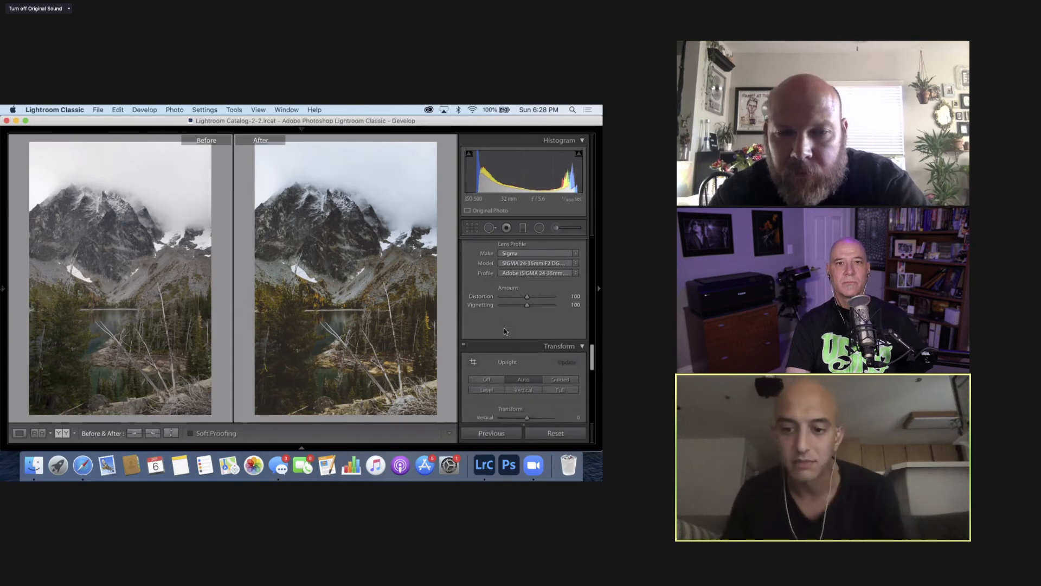
pyautogui.scroll(-6, 505, 331)
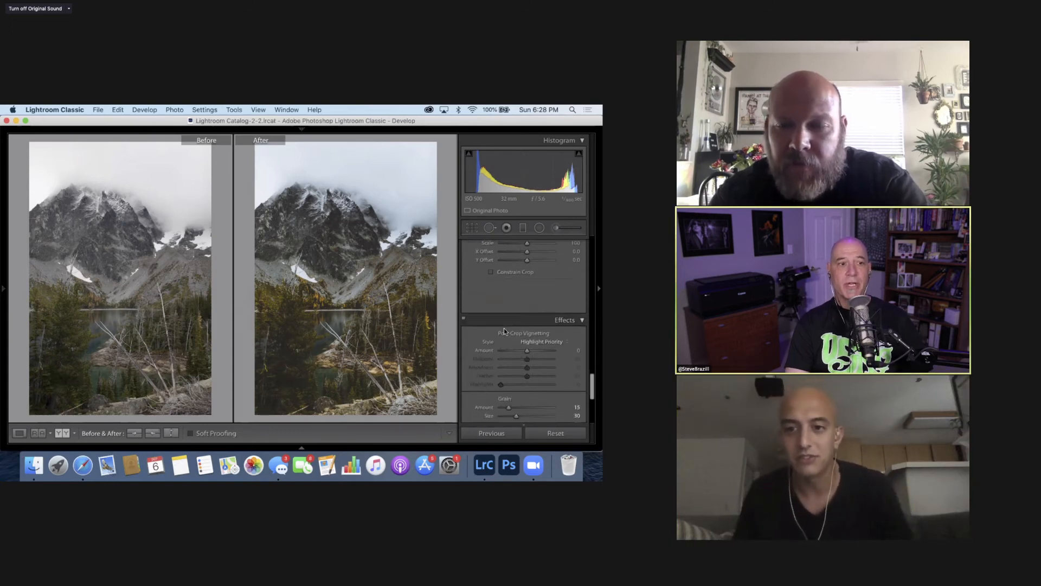
pyautogui.scroll(20, 503, 331)
pyautogui.scroll(2, 504, 329)
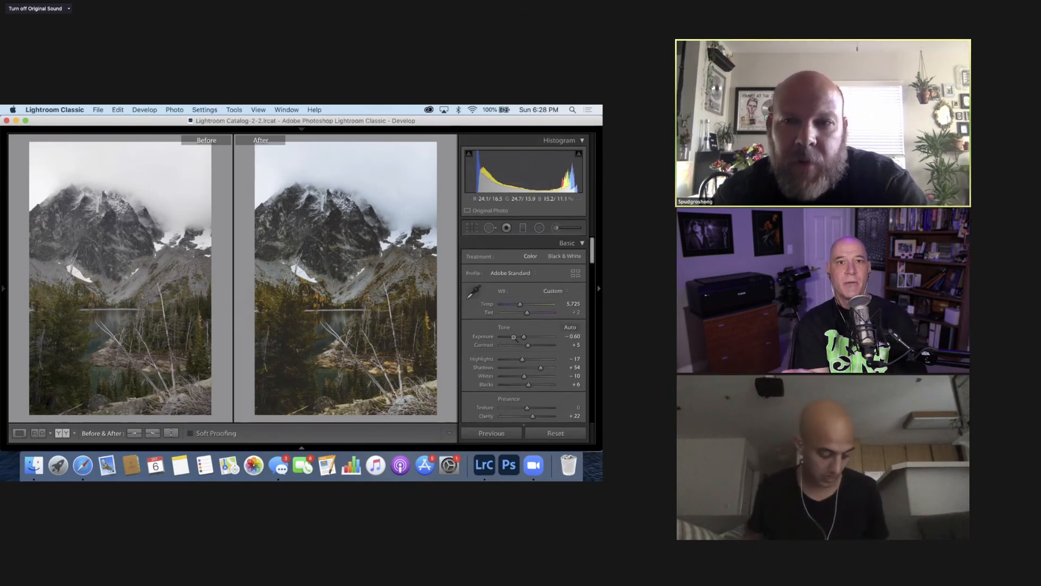
# - Open Zoom's advanced screen sharing options, check who can share, and close them
pyautogui.moveTo(89, 129)
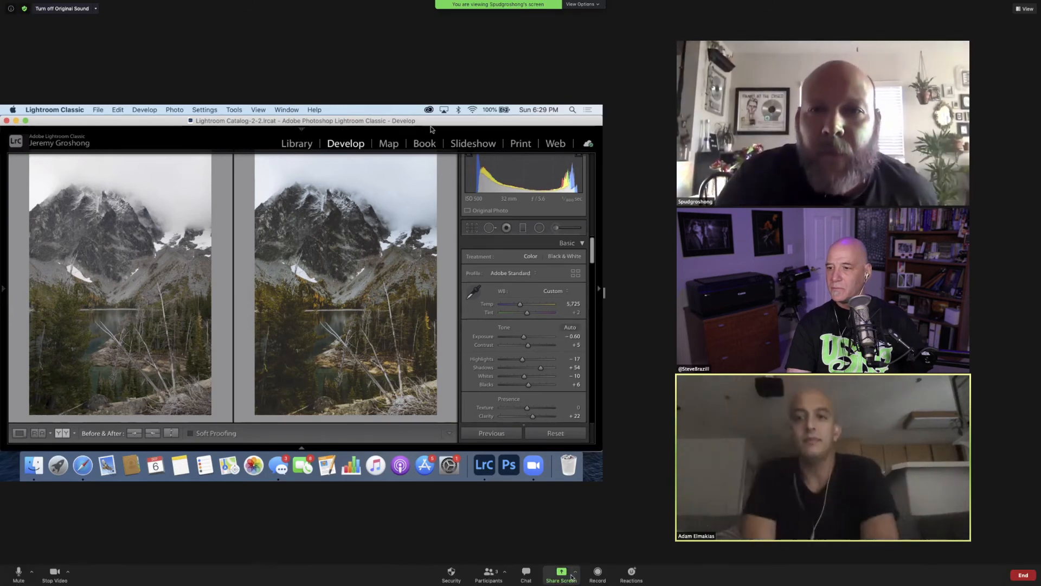
pyautogui.click(574, 574)
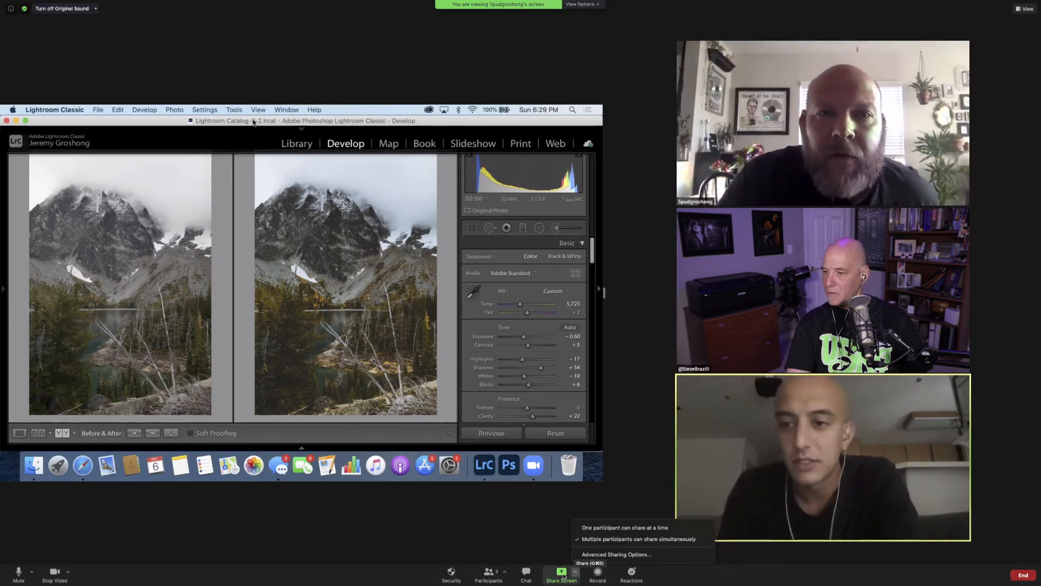
pyautogui.click(602, 554)
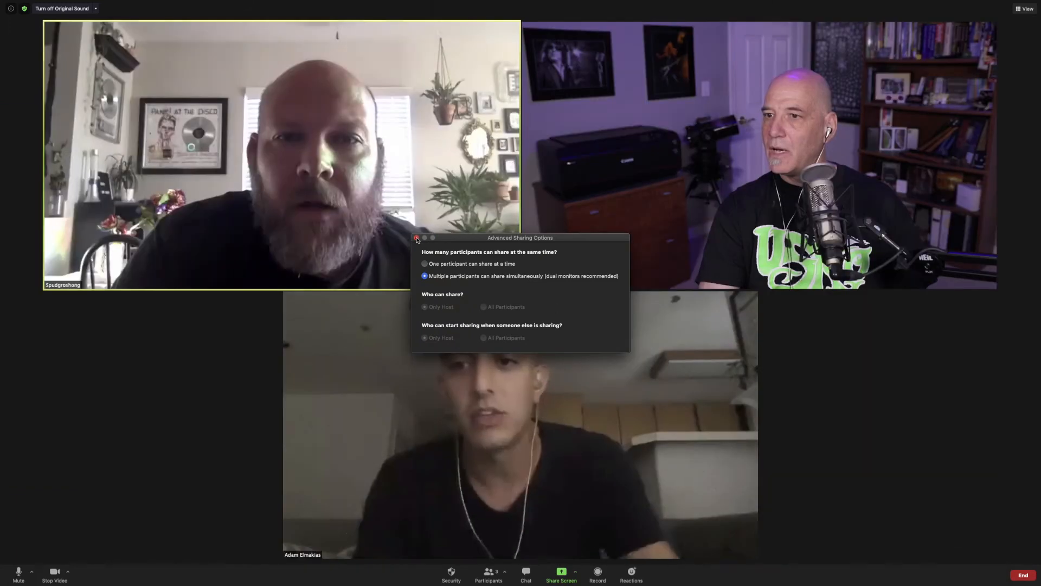
pyautogui.click(417, 238)
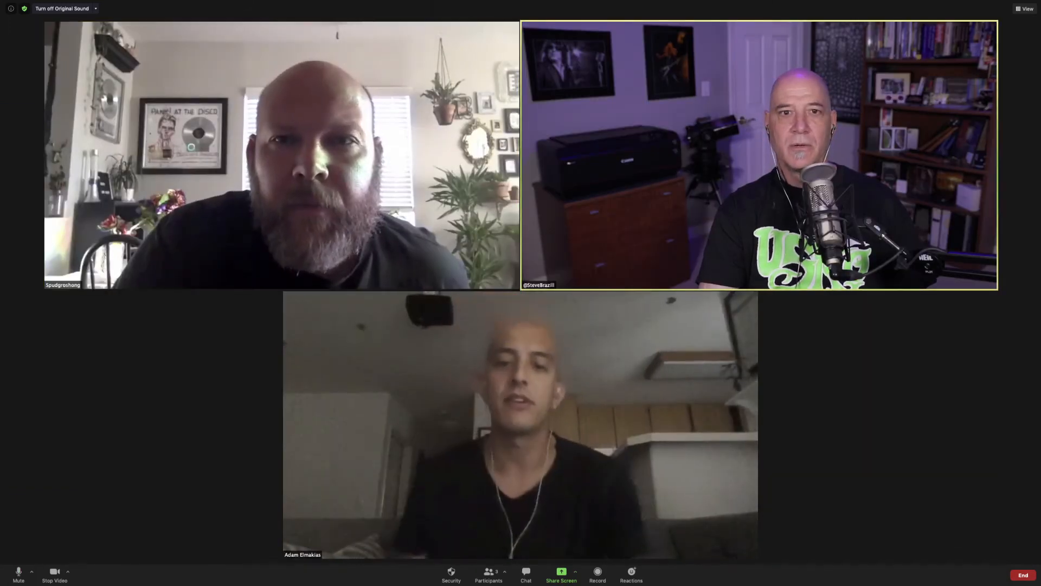